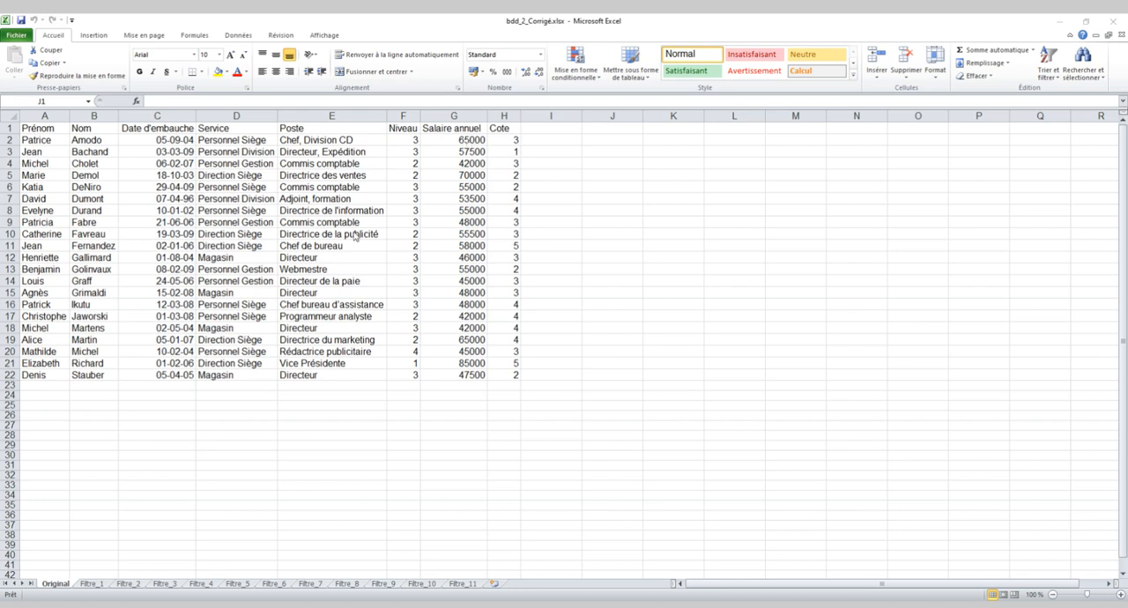
Enter a SOMME formula in cell G24 adding up the annual salaries in G2:G22.
click(453, 394)
click(447, 394)
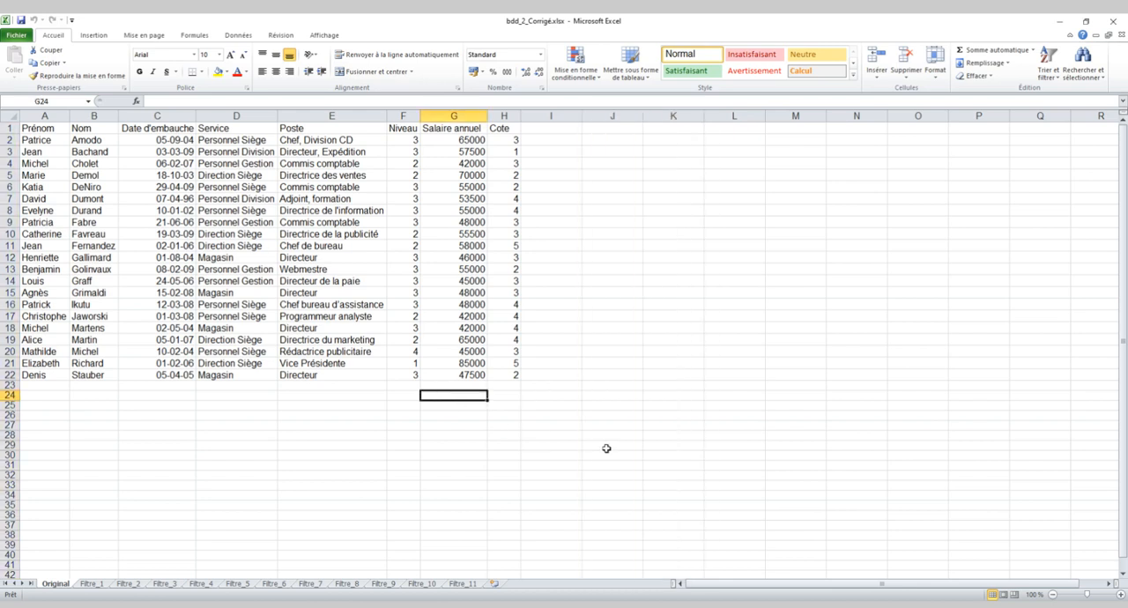
text(=so)
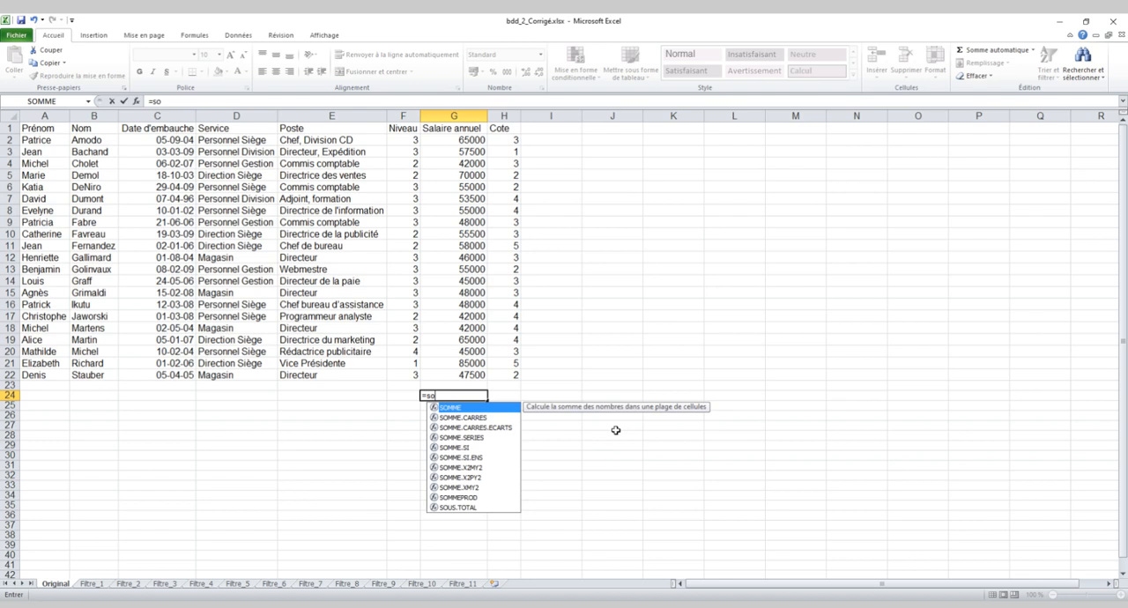
text(mme()
click(466, 138)
drag(467, 139, 464, 372)
text())
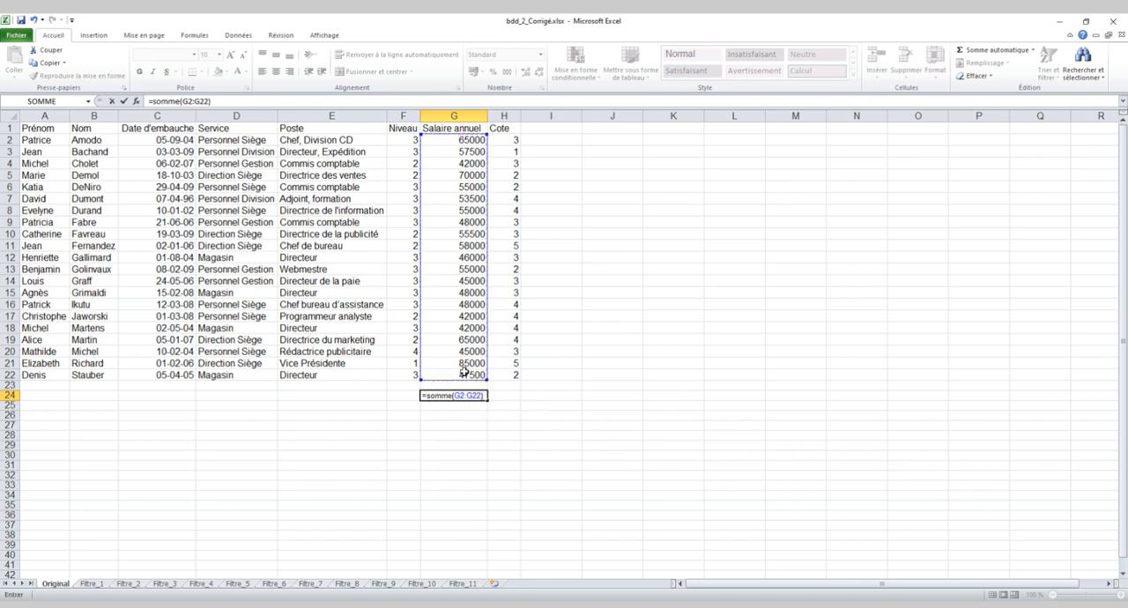
key(Return)
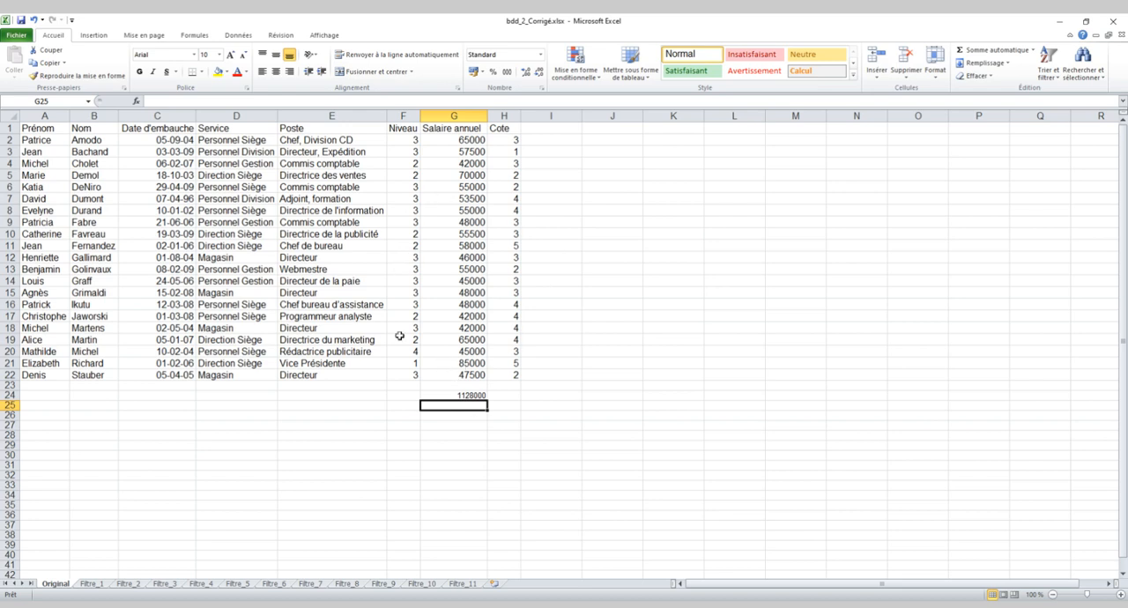
Label the salary sum by entering "Total" in cell F24.
click(402, 396)
text(T)
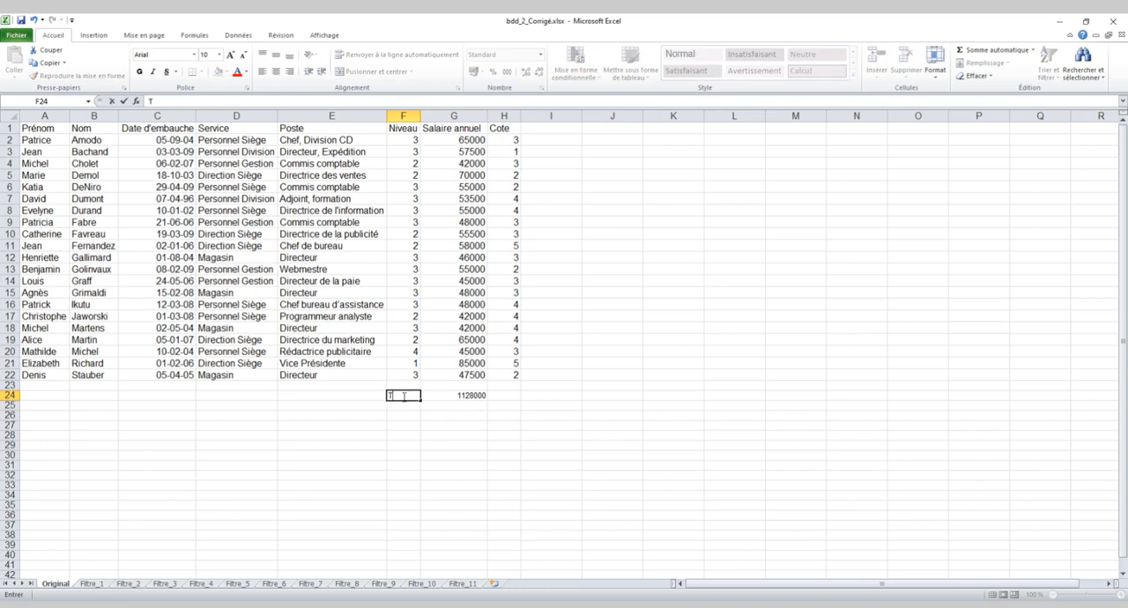
text(otal)
key(Return)
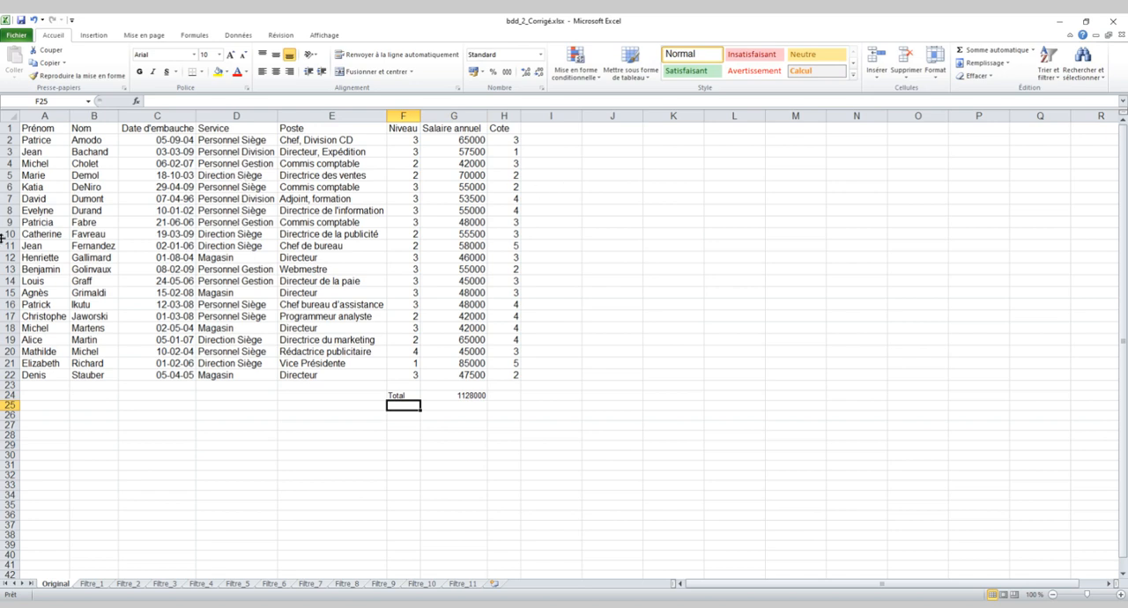
Highlight the annual salaries in G2:G22 to review the range covered by the total.
click(473, 141)
drag(473, 141, 477, 372)
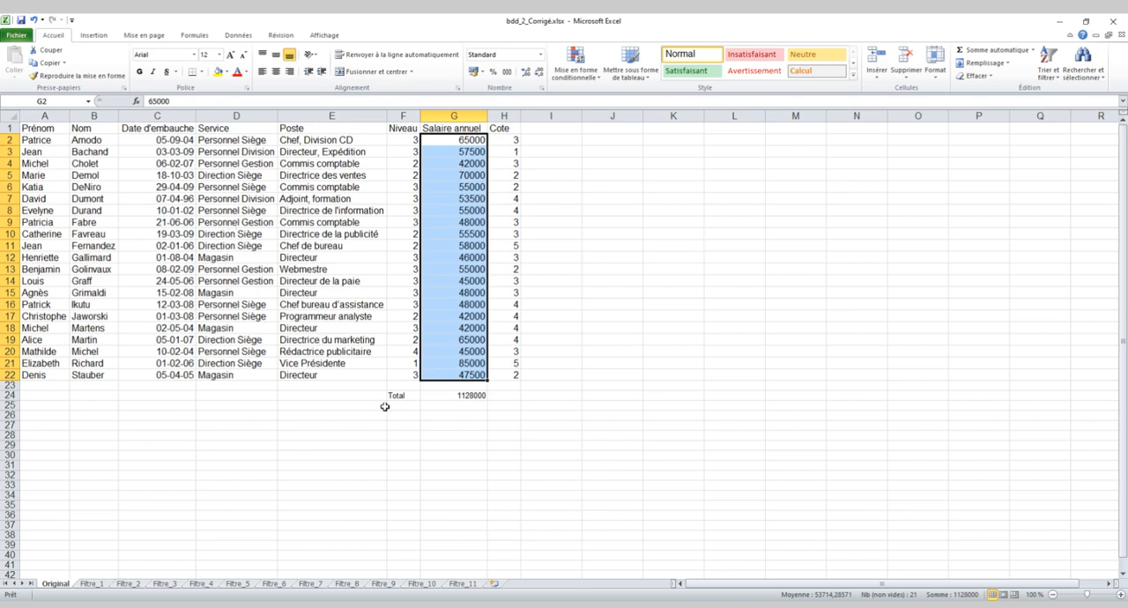
drag(444, 407, 442, 428)
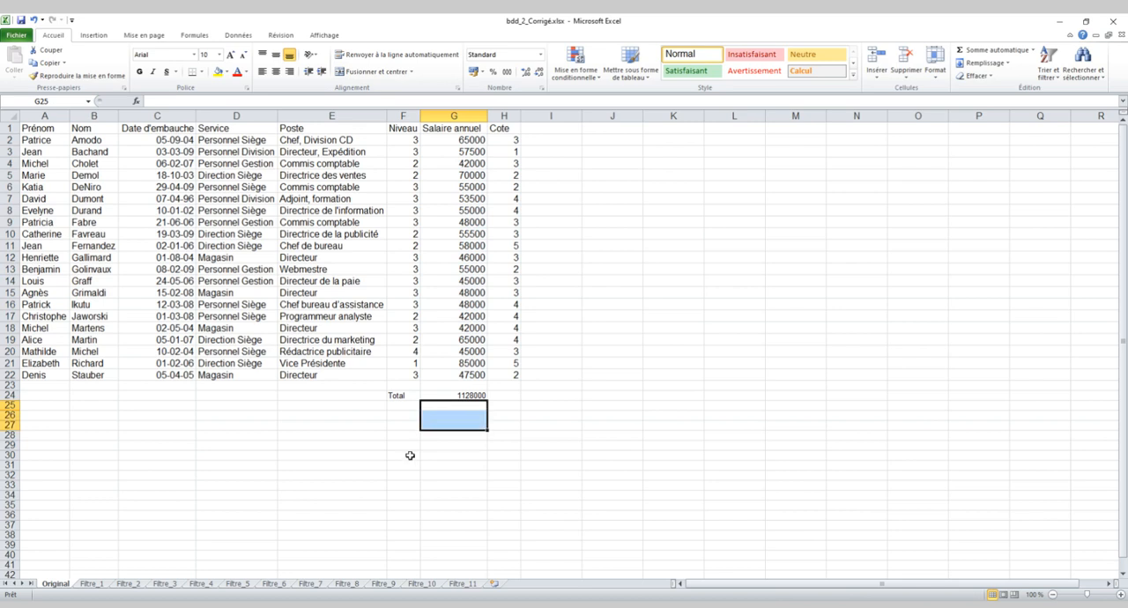
Start a SOMME.SI formula in cell G25 with the Service column D1:D22 as the range to test.
click(447, 410)
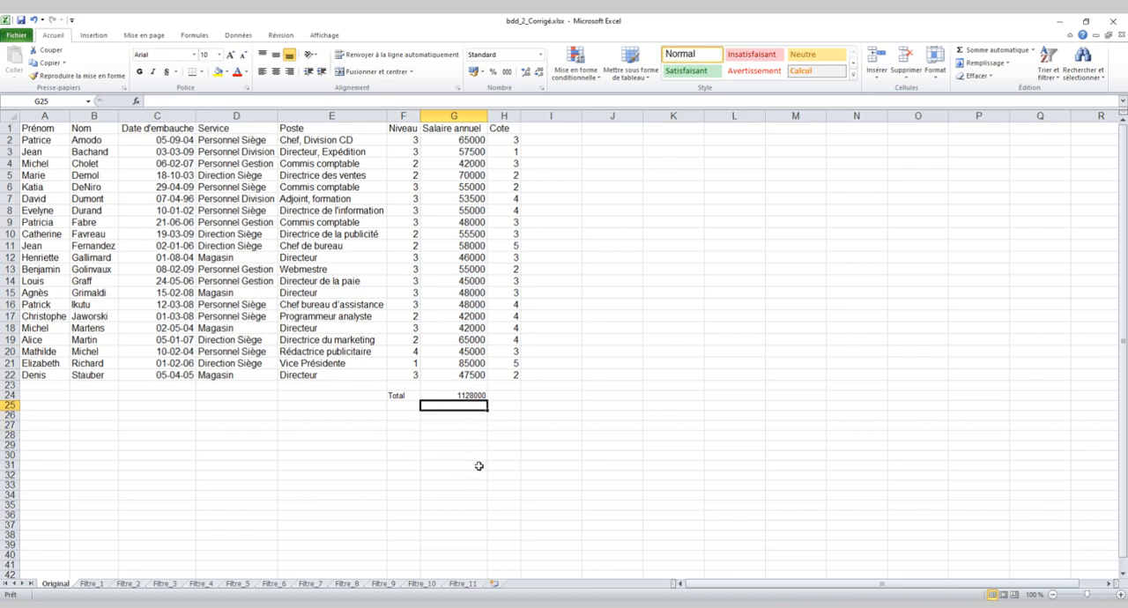
text(=so)
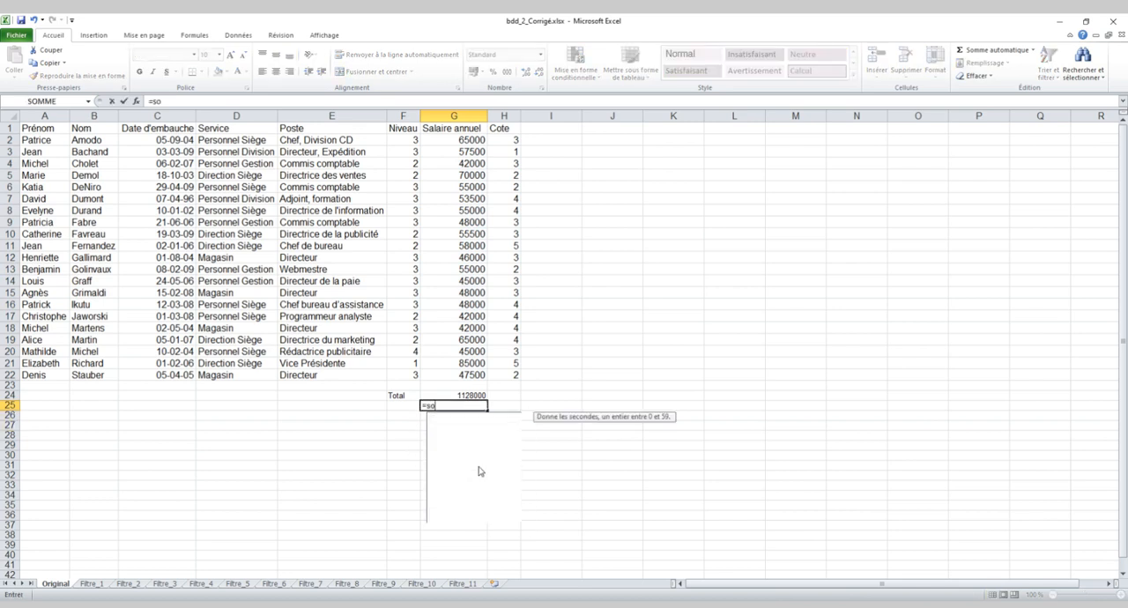
text(mme.si)
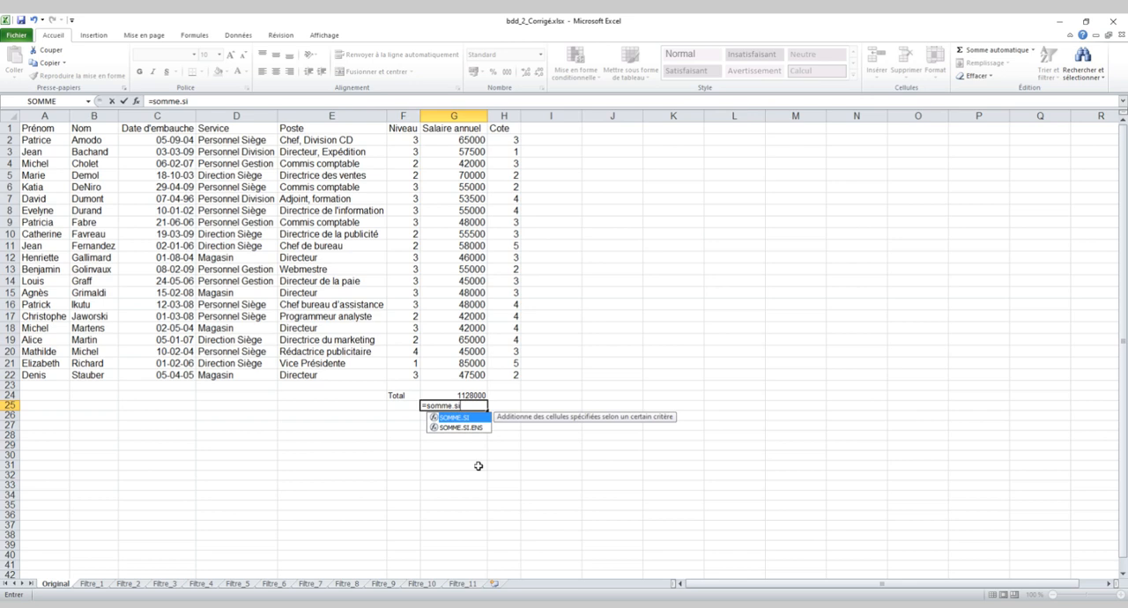
text(()
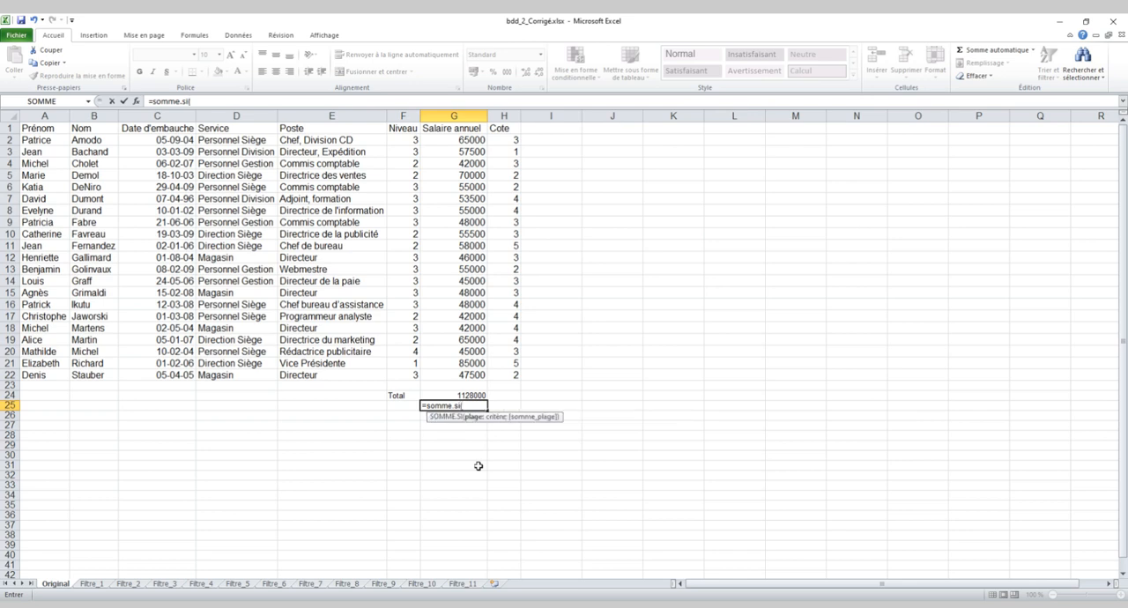
scroll(484, 427, right, 5)
scroll(270, 445, left, 5)
drag(227, 127, 228, 376)
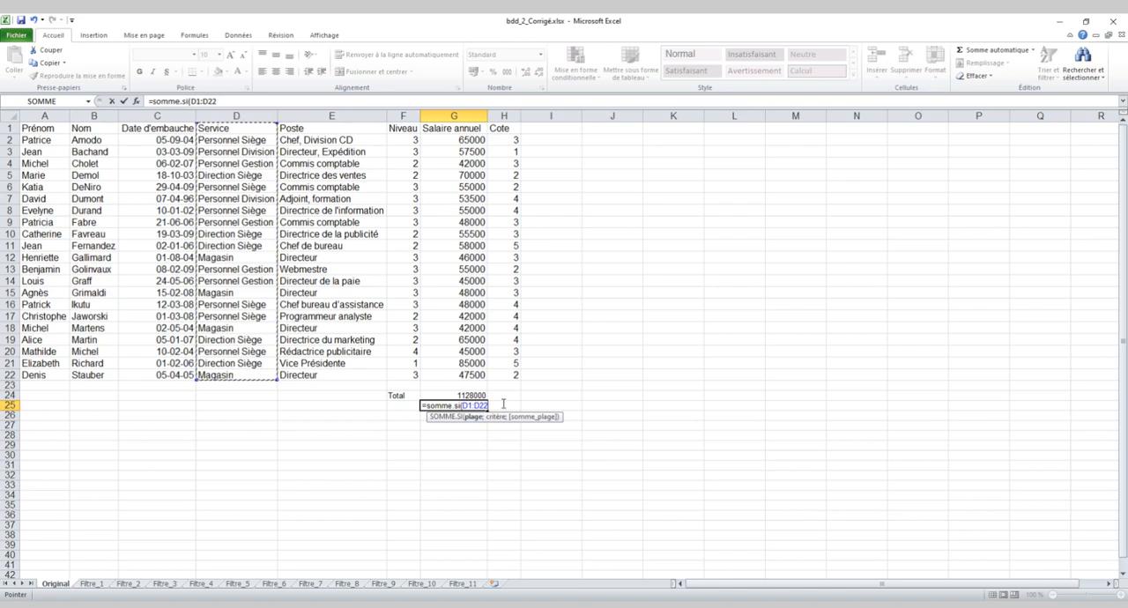
Complete the SOMME.SI formula with the criterion "Direction siège" and the salary range G1:G22 as the sum range.
text(;)
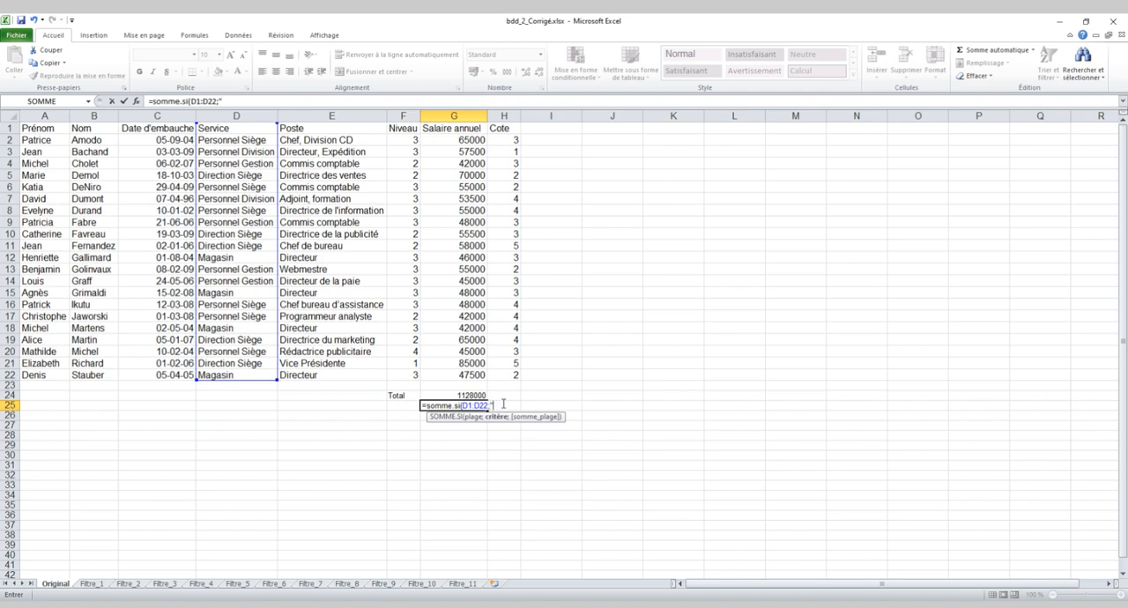
text("Direction siège)
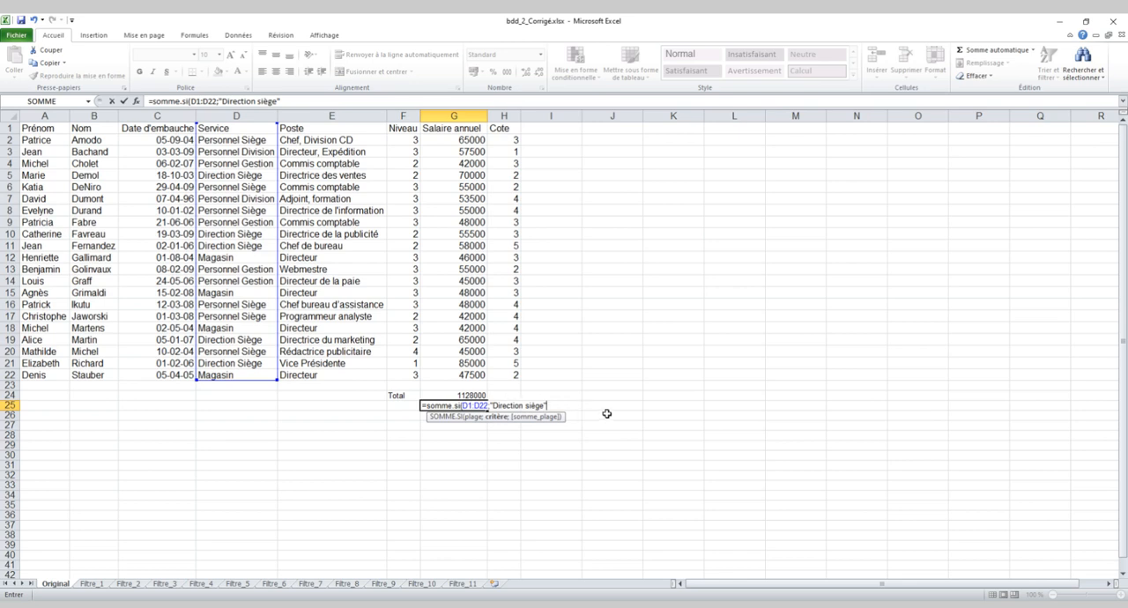
text(;)
scroll(564, 424, right, 1)
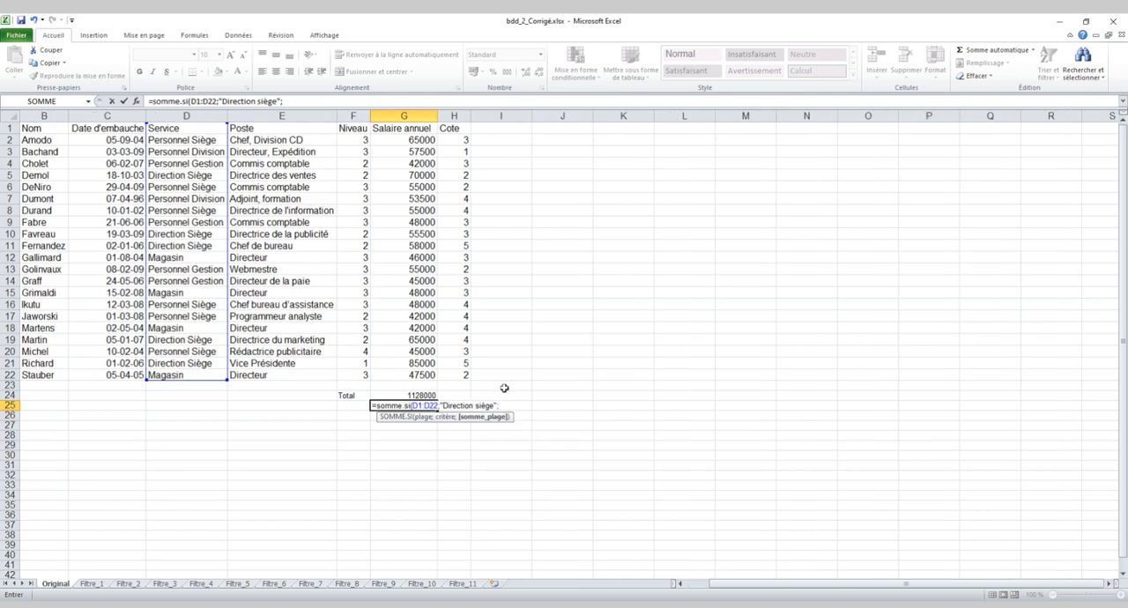
scroll(504, 388, left, 1)
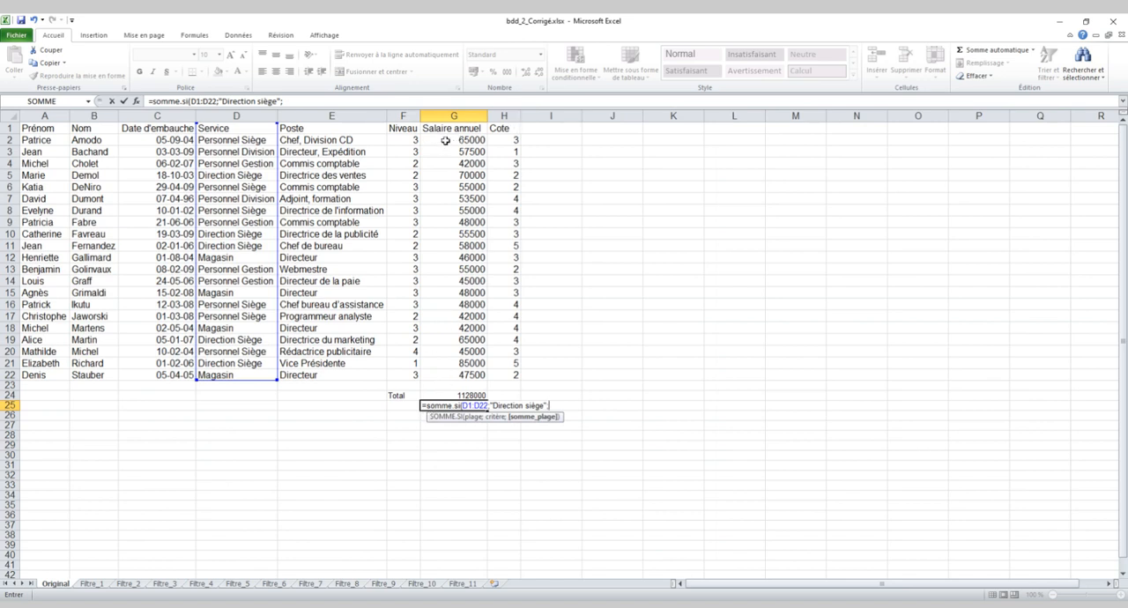
drag(456, 129, 459, 373)
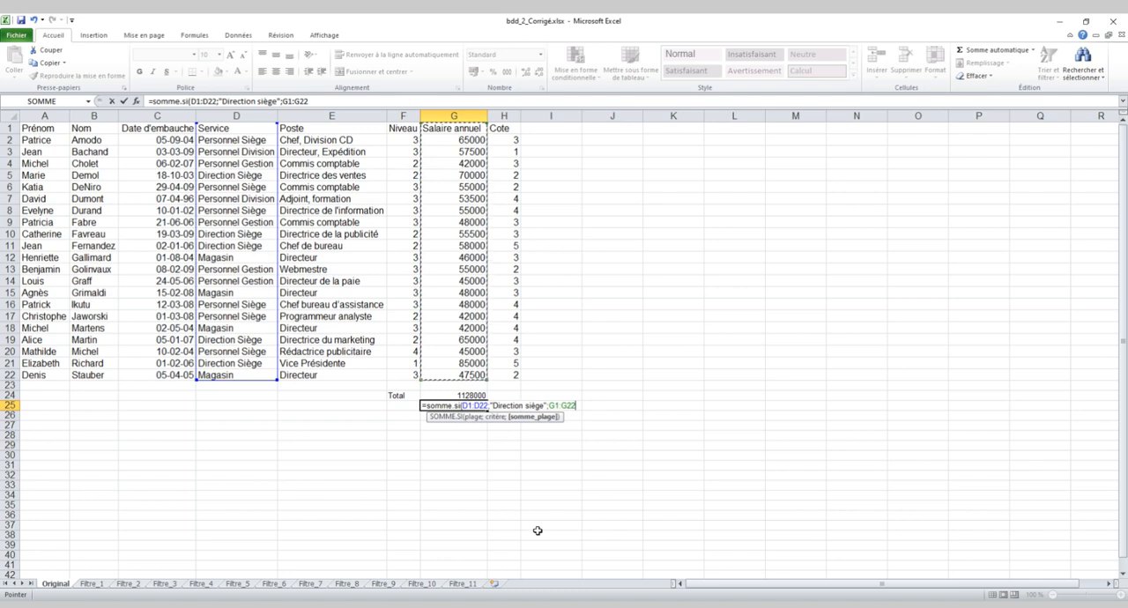
text())
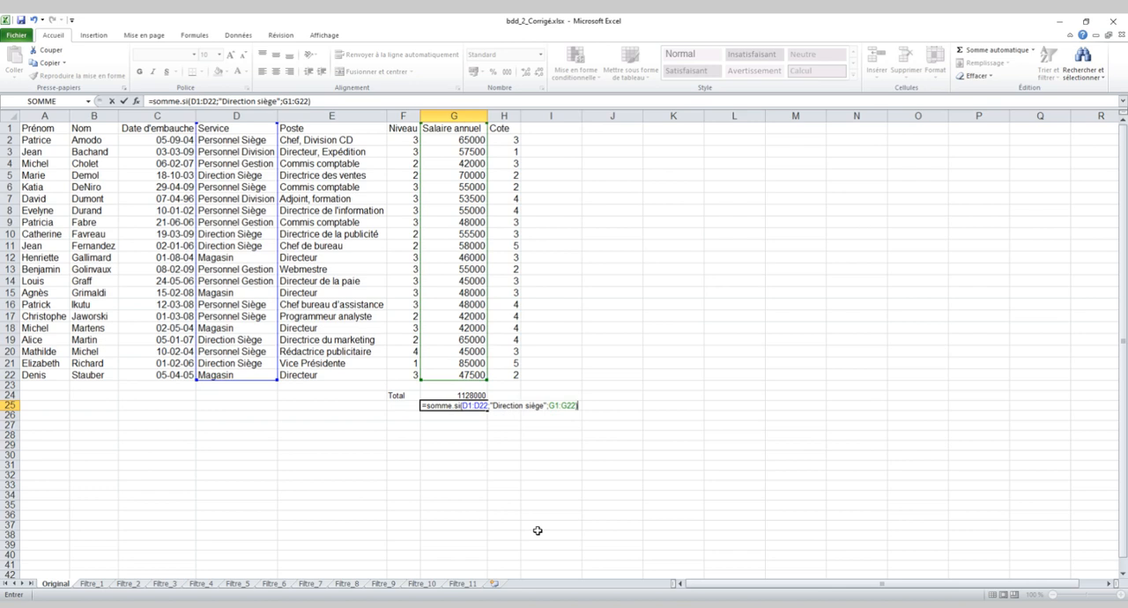
key(Return)
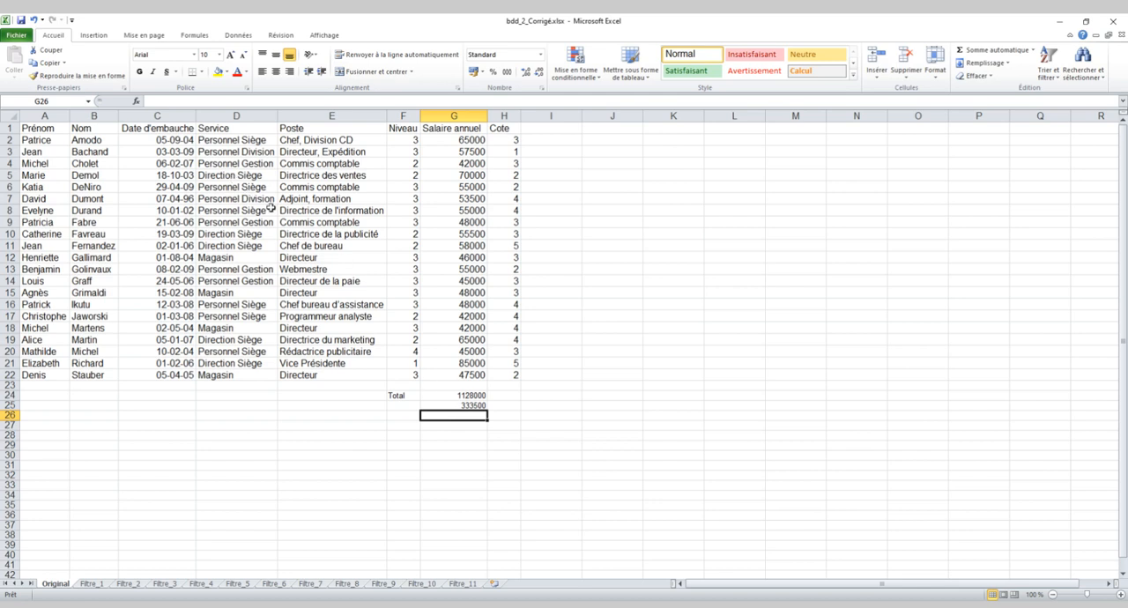
Review the arguments of the conditional sum formula in cell G25 without changing them.
click(466, 406)
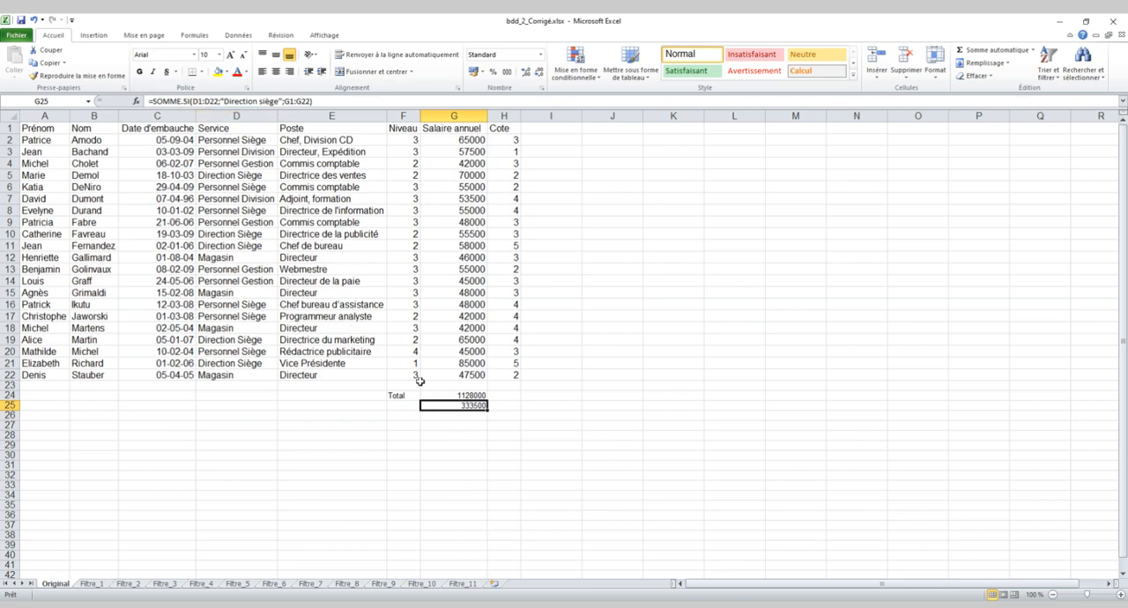
double_click(466, 403)
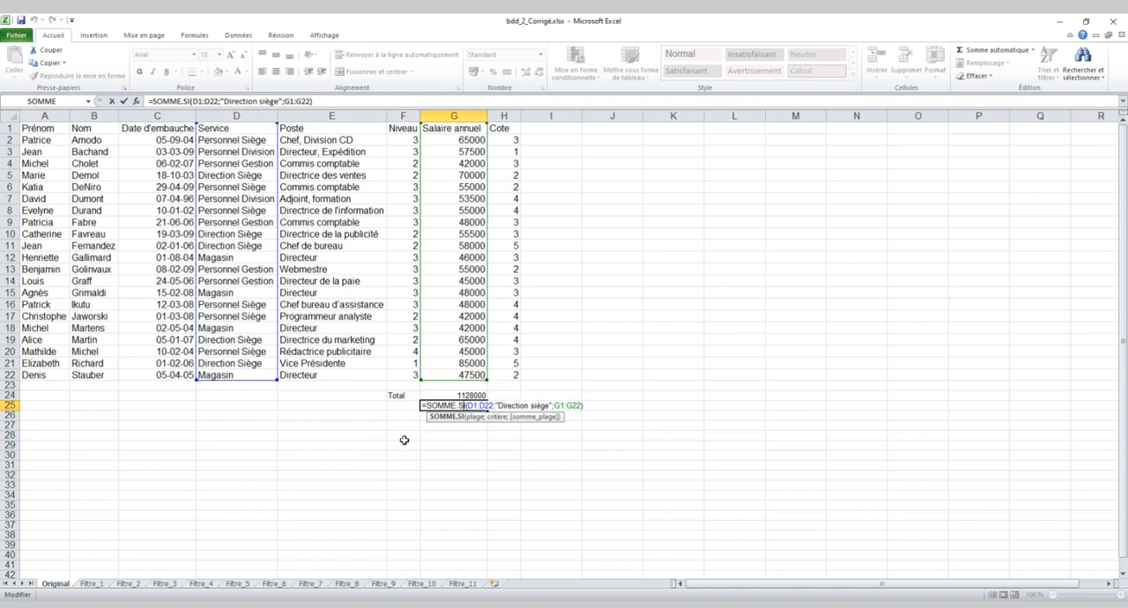
key(Return)
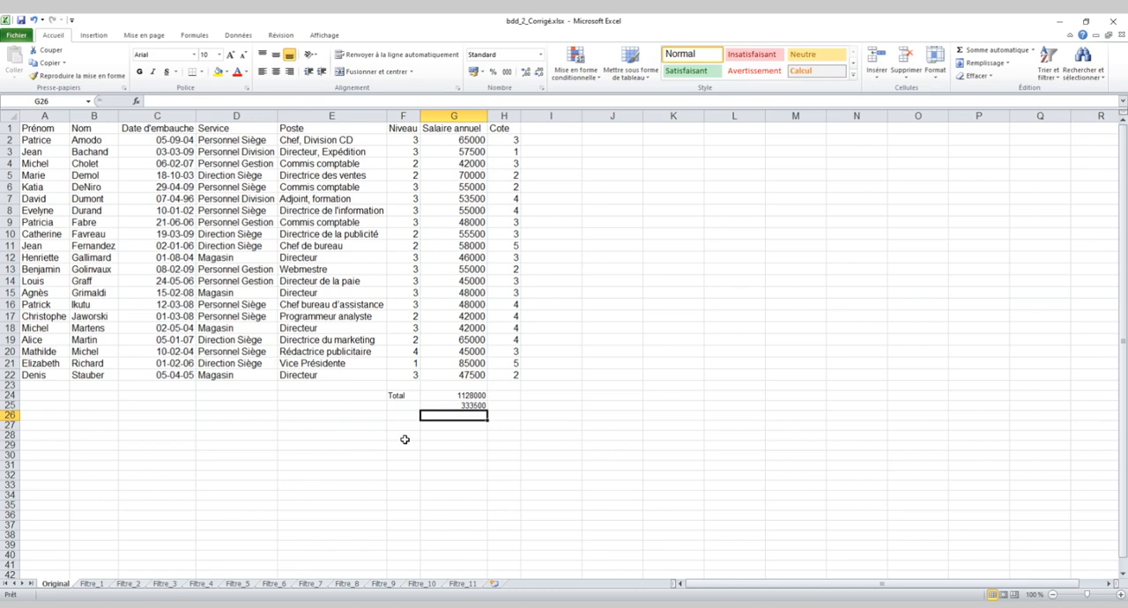
Start a MOYENNE.SI formula in cell G26 with the Service column D1:D22 as the range to test.
text(=moy)
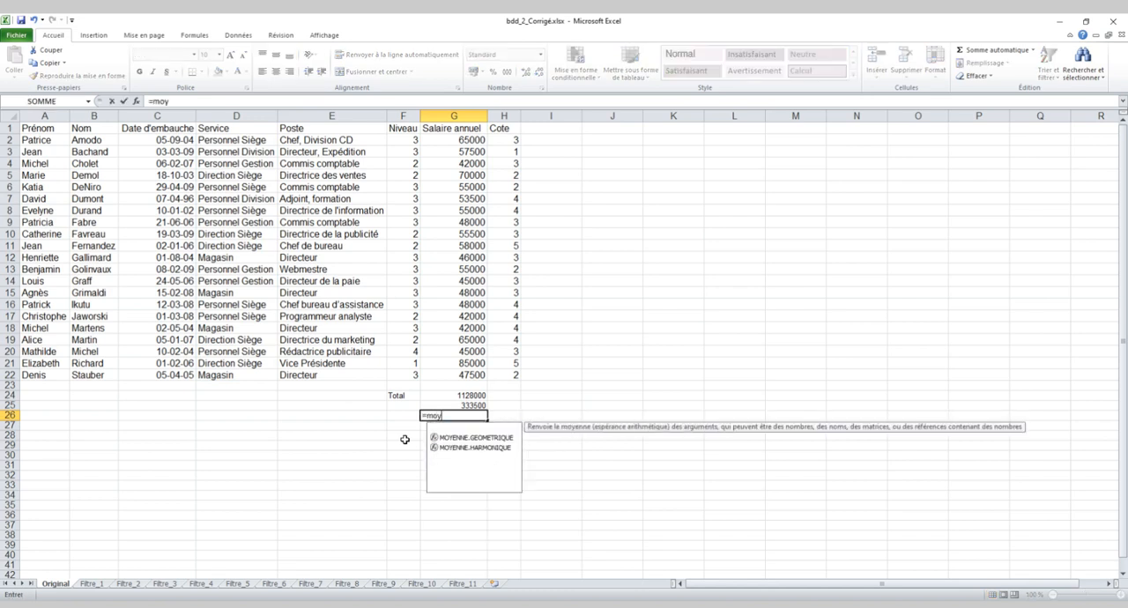
text(enne.si()
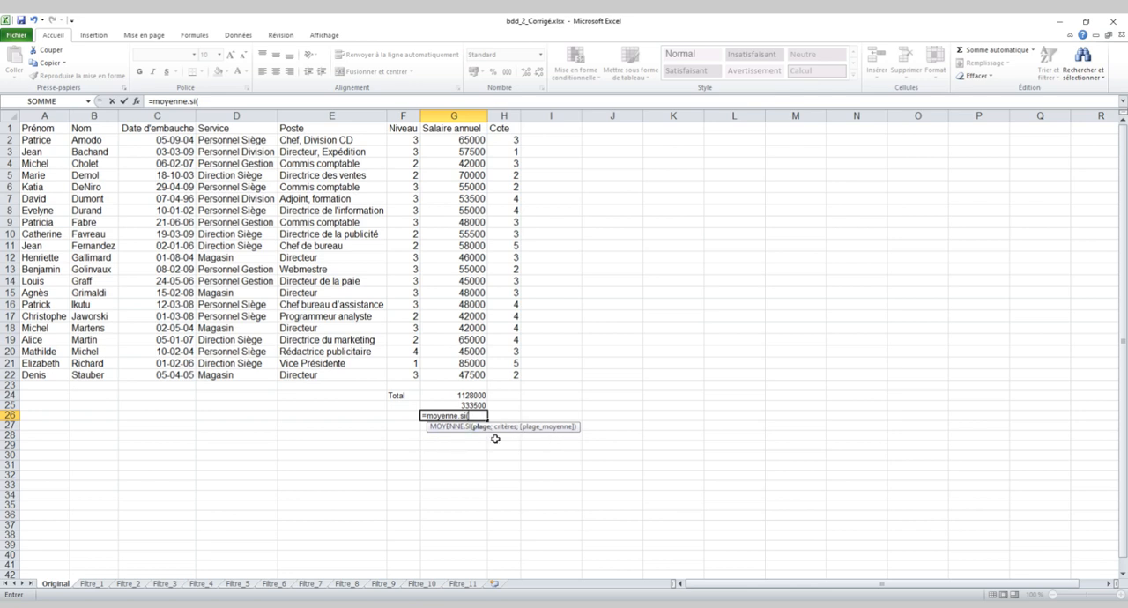
drag(240, 127, 234, 374)
Complete the MOYENNE.SI formula with the criterion "Direction siège" and the salary range G1:G22 as the average range.
text(;)
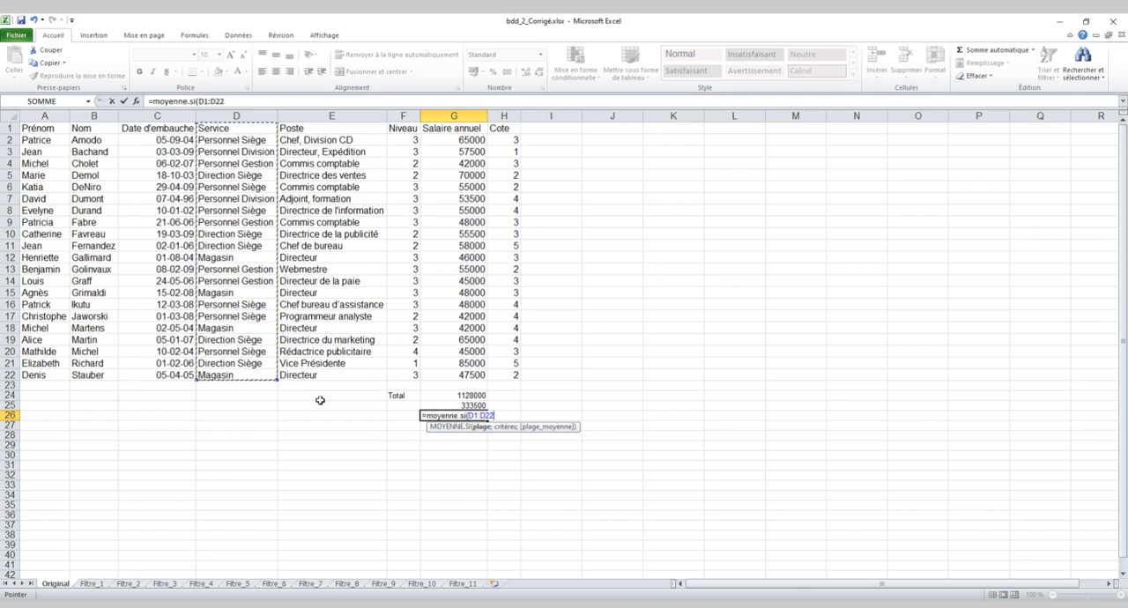
text("Direction siège)
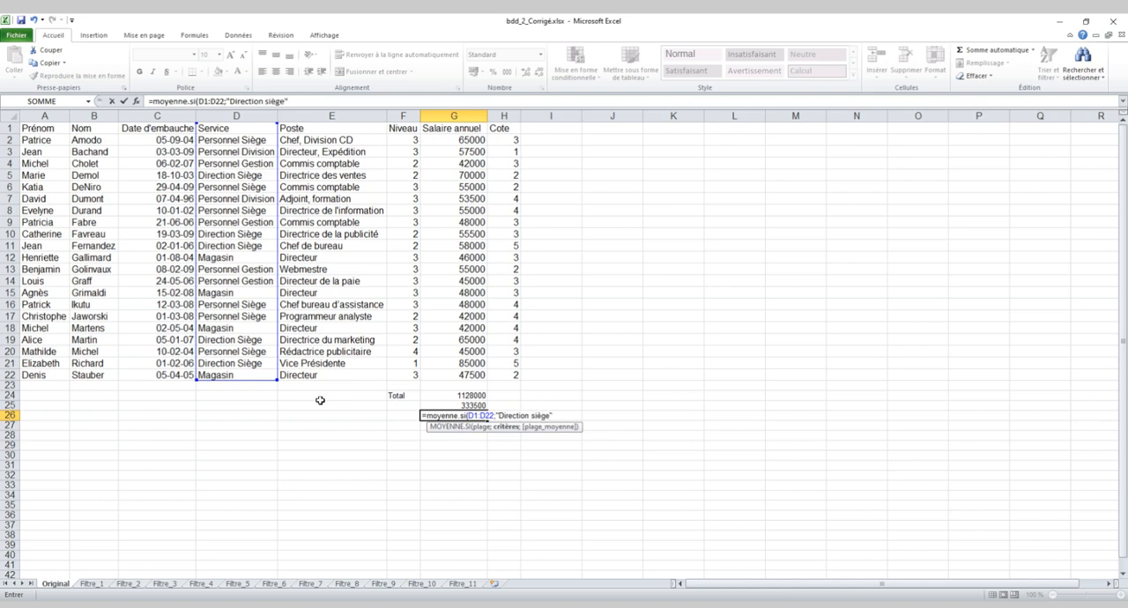
scroll(408, 401, right, 2)
scroll(427, 427, left, 2)
text(;)
drag(458, 129, 459, 375)
text())
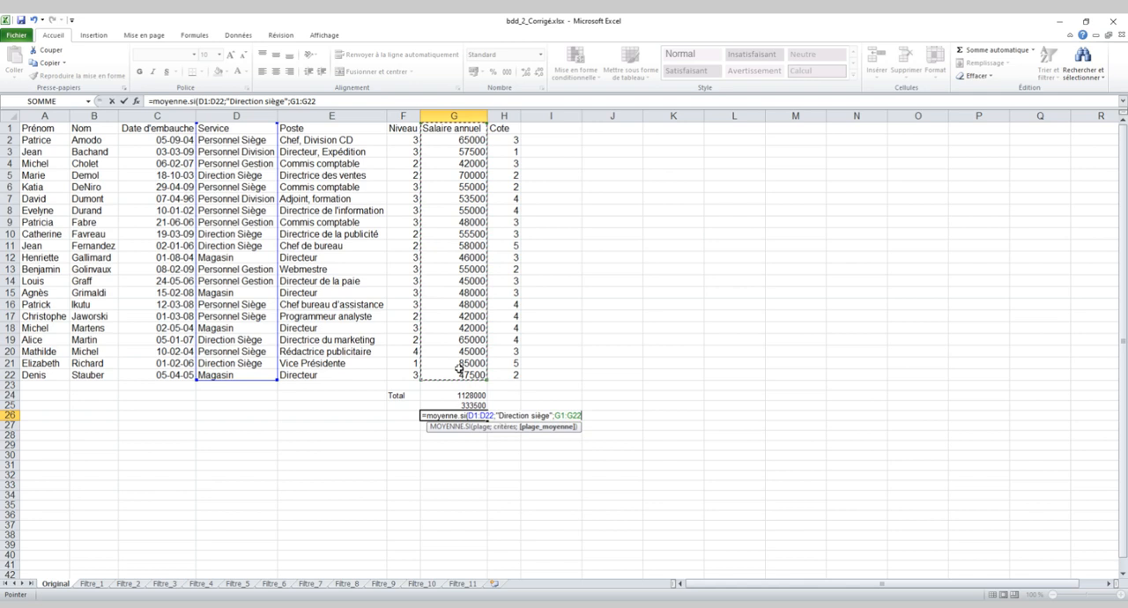
key(Return)
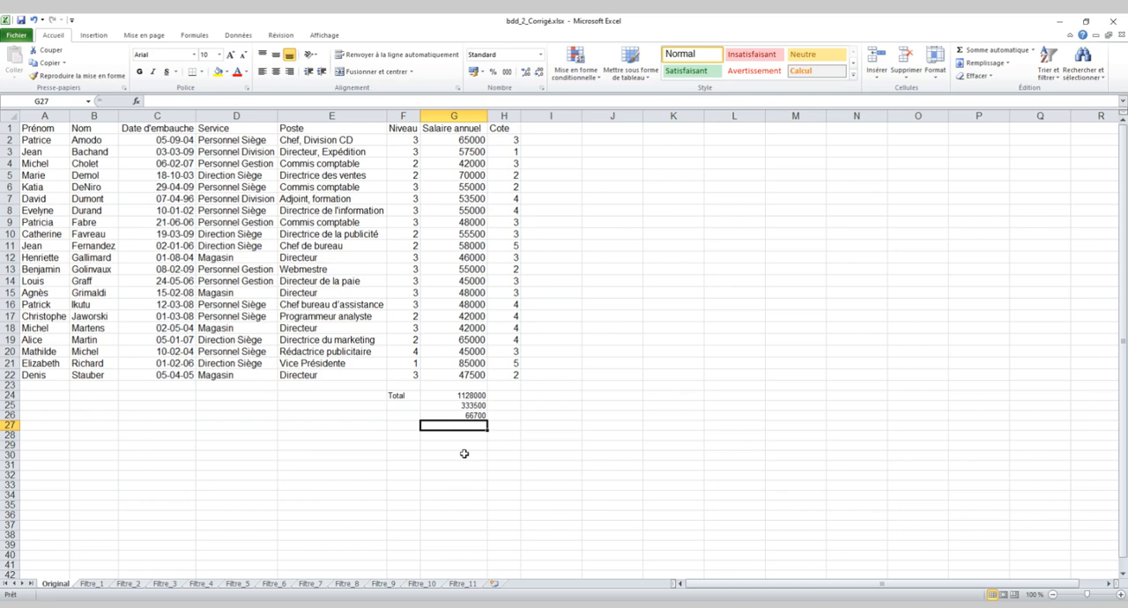
Label the conditional sum by entering "Total Salaires direction siège" in cell E25.
click(367, 410)
text(Total)
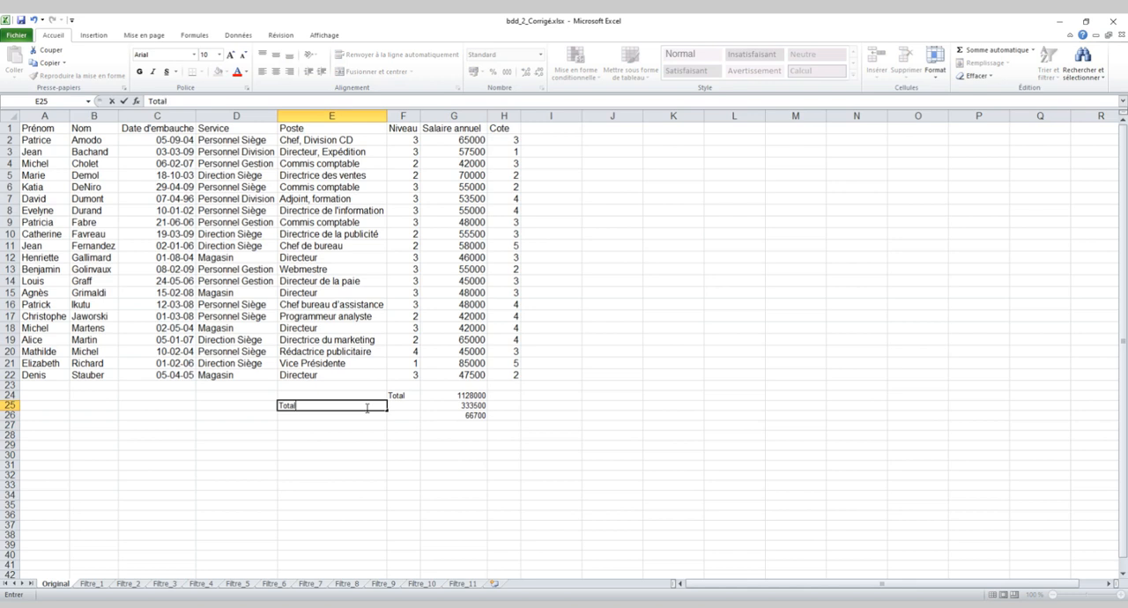
text( Salaires direction siège)
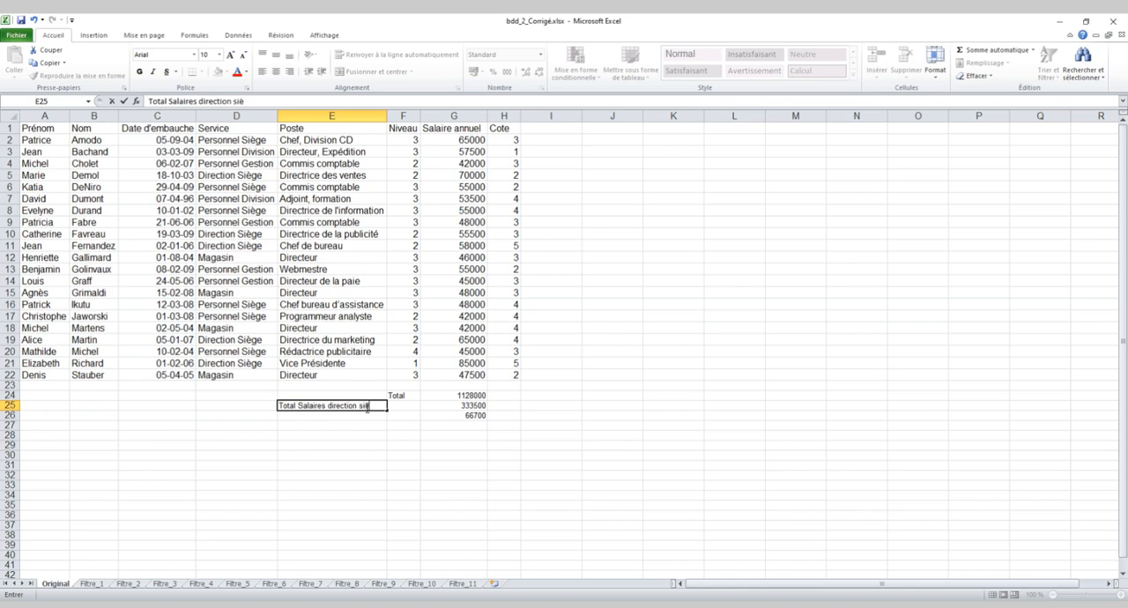
Label the conditional average by entering "Moyenne salaires direction siège" in cell E26.
click(355, 417)
text(Moy)
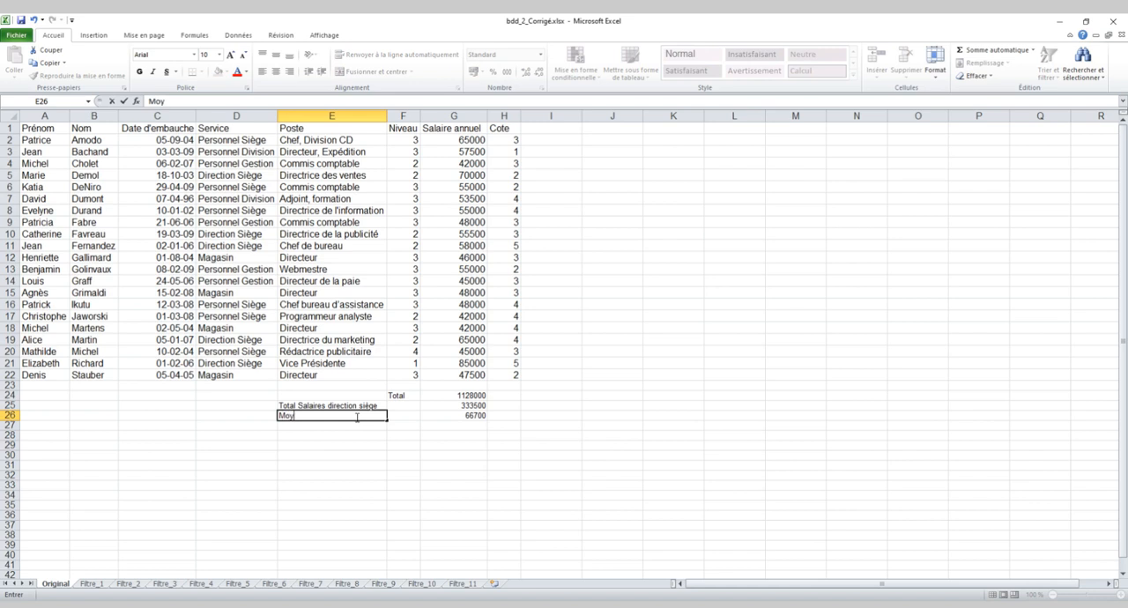
text(enne salaires direction siège)
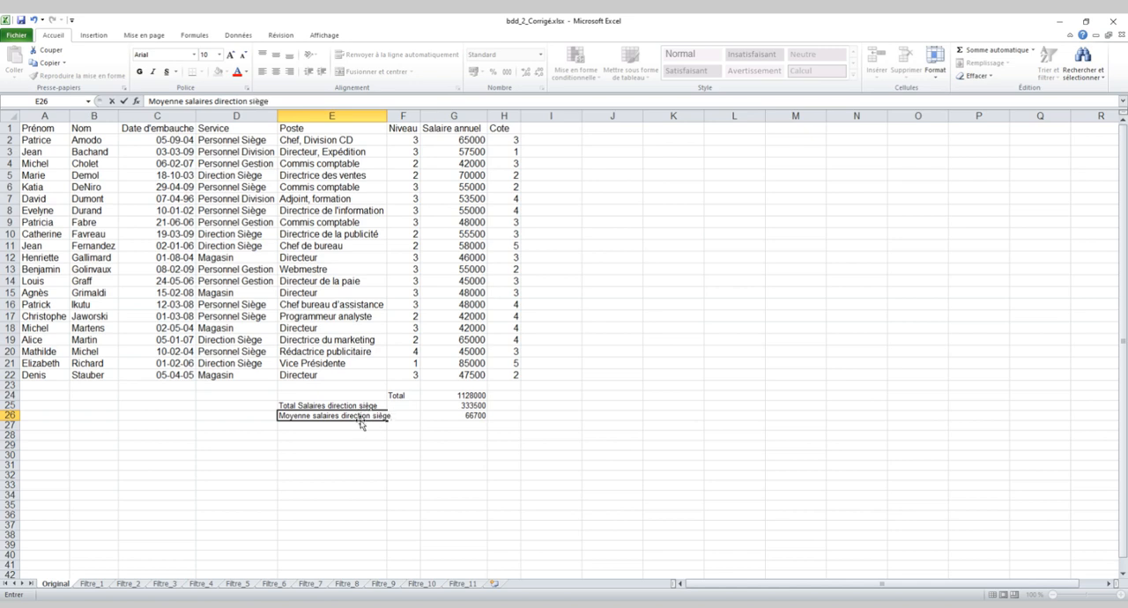
click(441, 426)
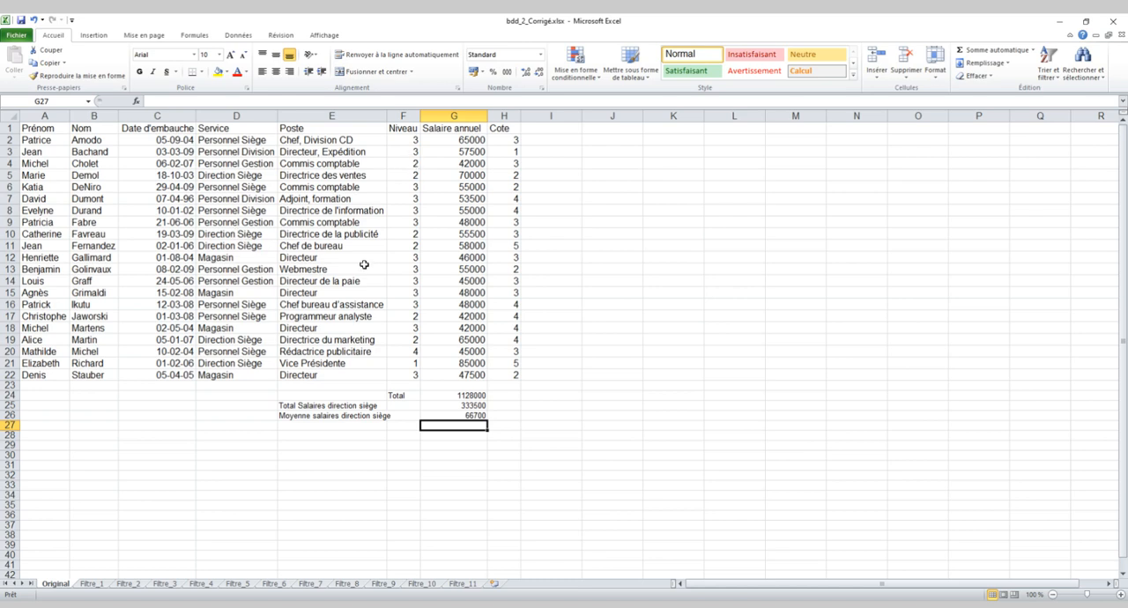
click(472, 406)
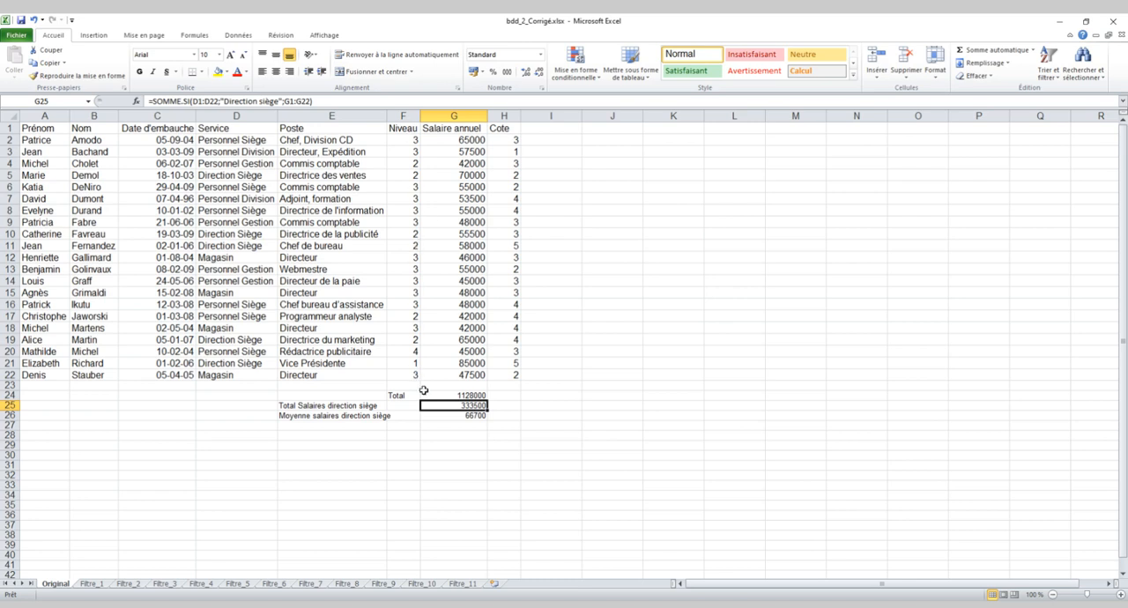
Start a SOMME.SI.ENS formula in cell G27 with the salary range G1:G22 as the sum range.
click(445, 424)
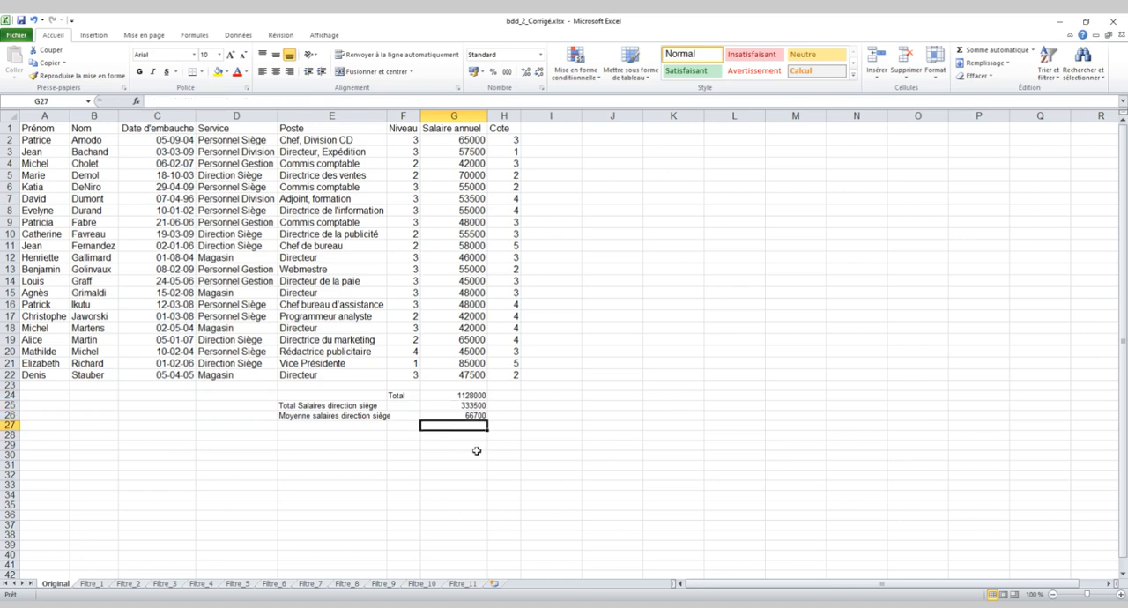
text(.)
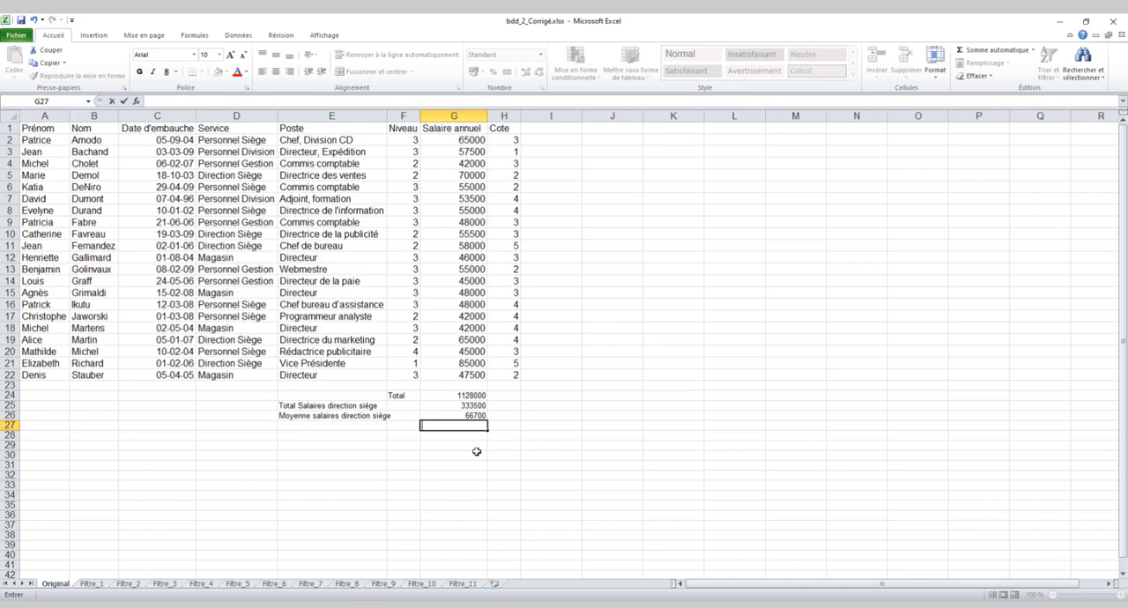
text(=S)
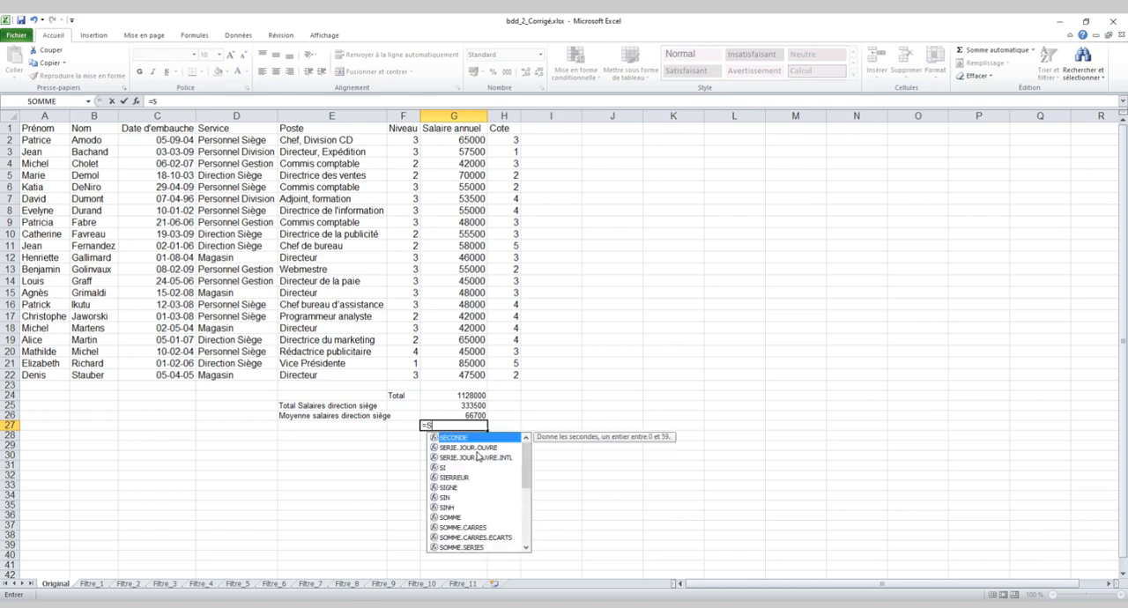
text(omme.)
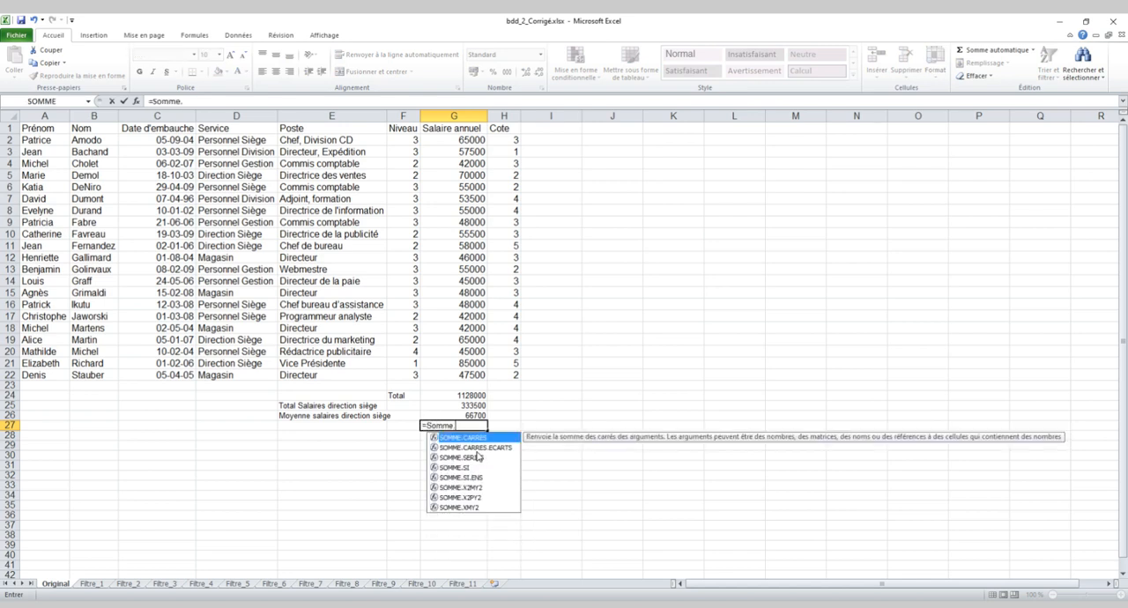
text(si.en)
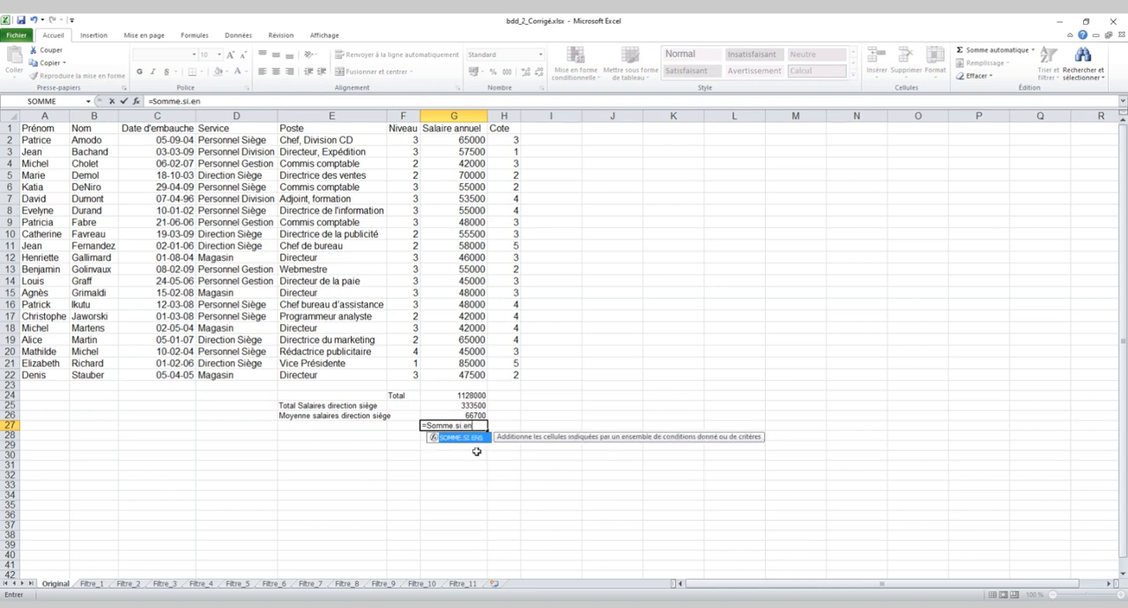
text(s()
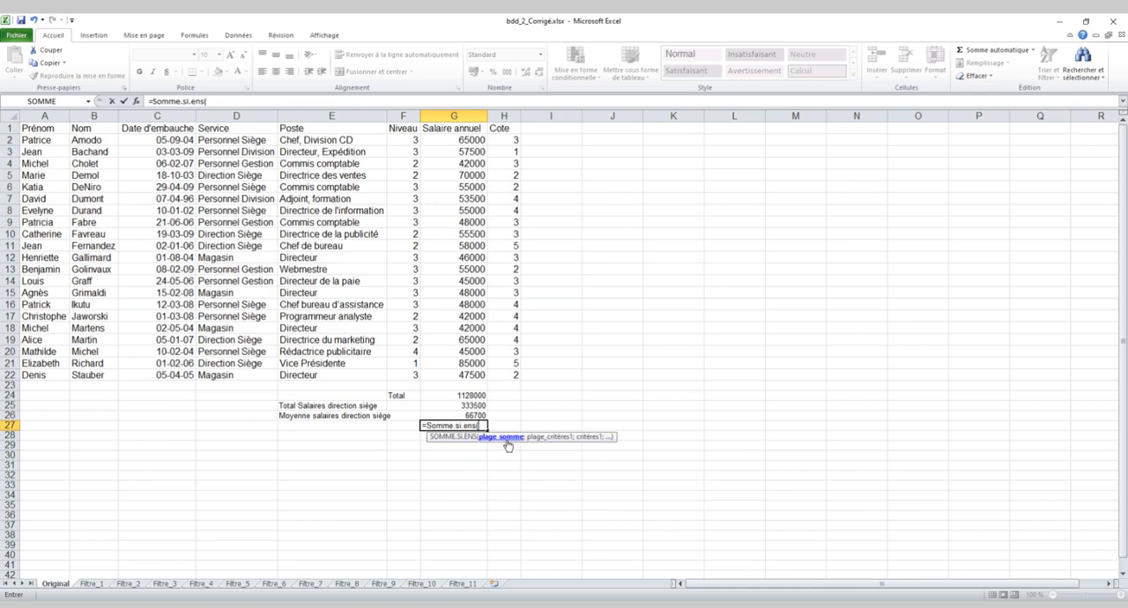
click(458, 130)
drag(459, 131, 460, 372)
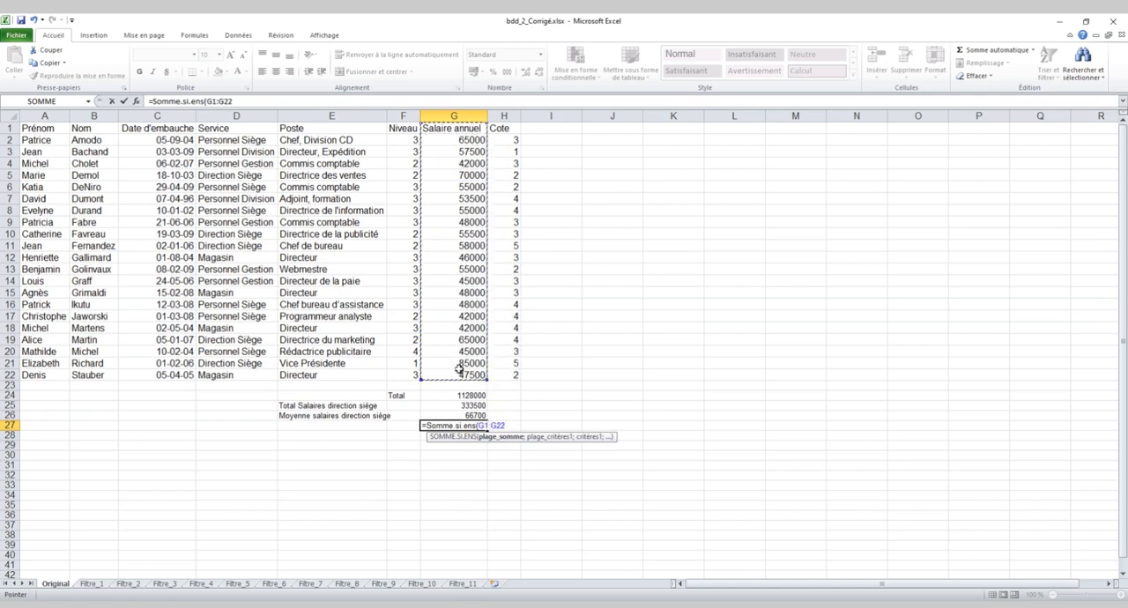
text(;)
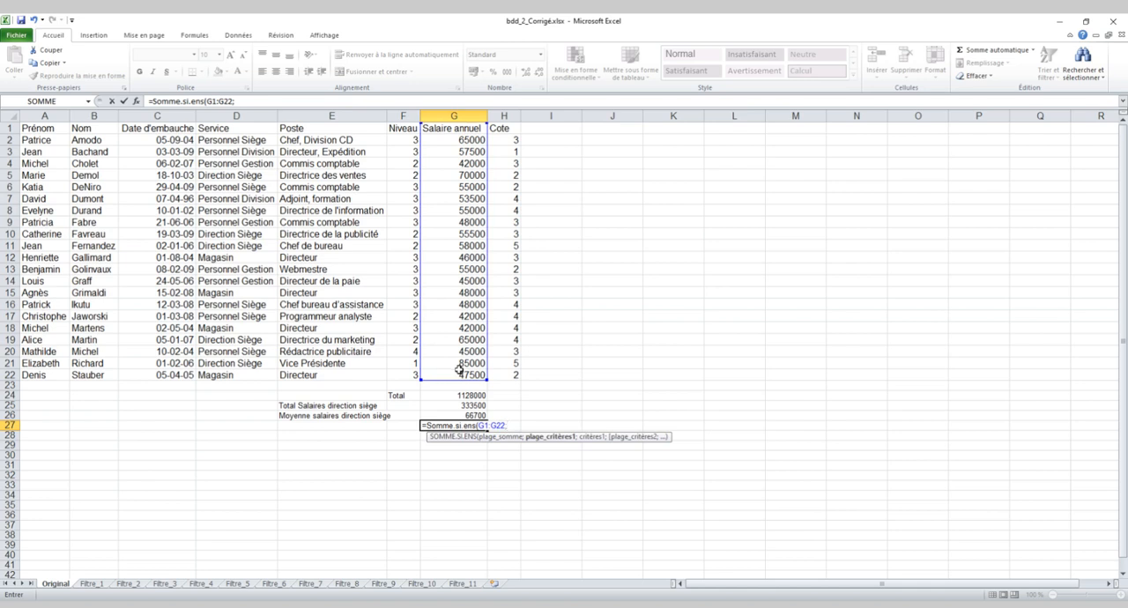
Add the first condition to the SOMME.SI.ENS formula: Service range D1:D22 with the criterion "Direction siège".
click(231, 128)
drag(230, 128, 227, 373)
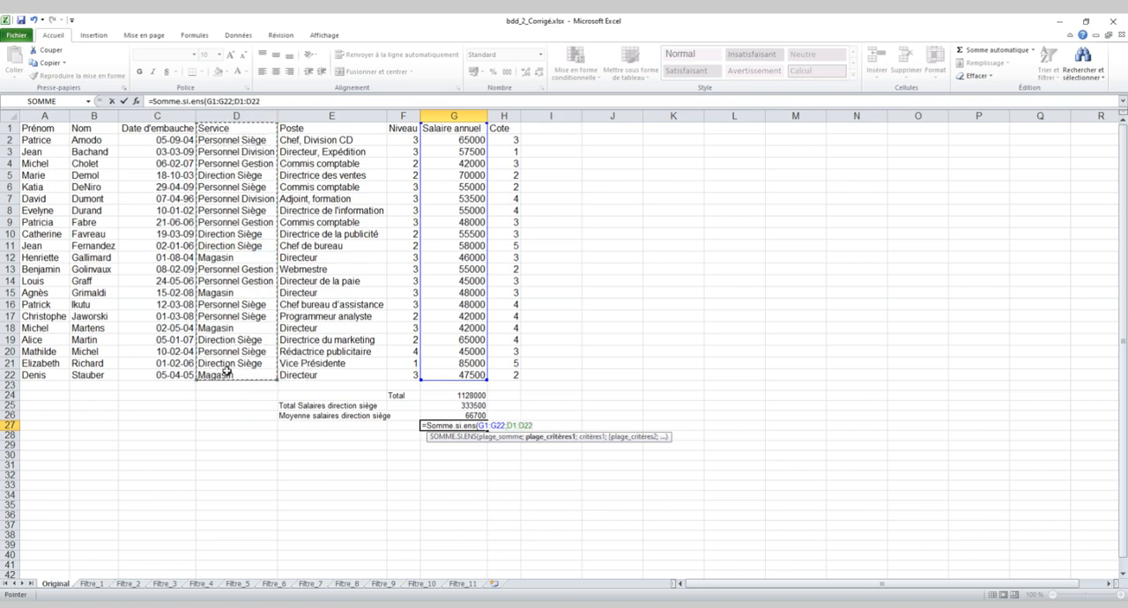
text(;)
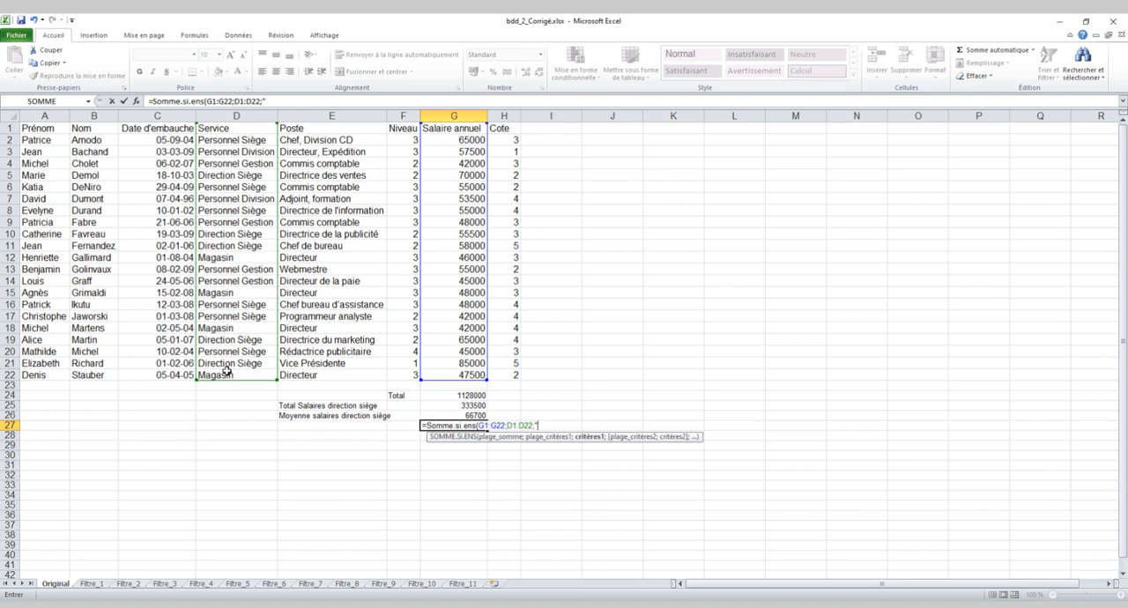
text("Direction si)
text(ège";)
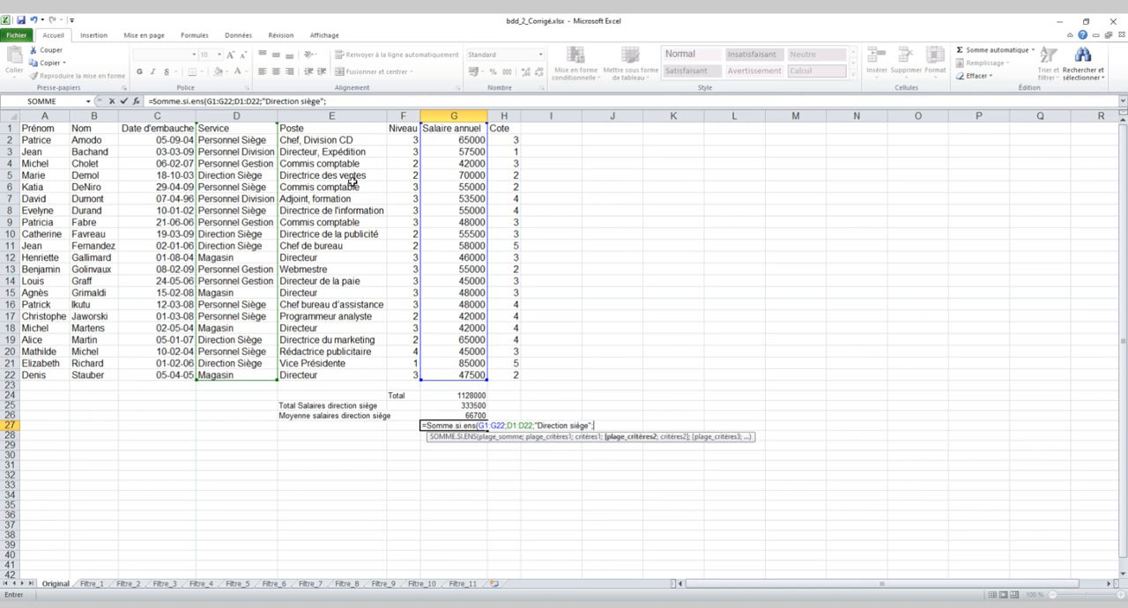
Complete the SOMME.SI.ENS formula in G27 with a second condition: Niveau range F1:F22 equal to 2.
drag(392, 128, 397, 373)
text(;)
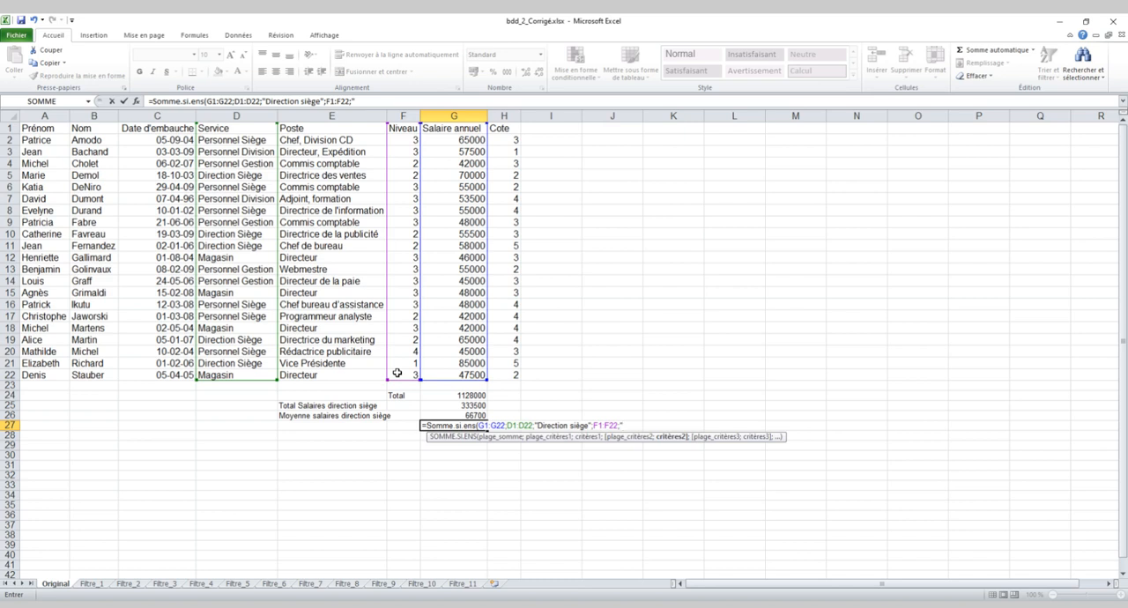
text(2)
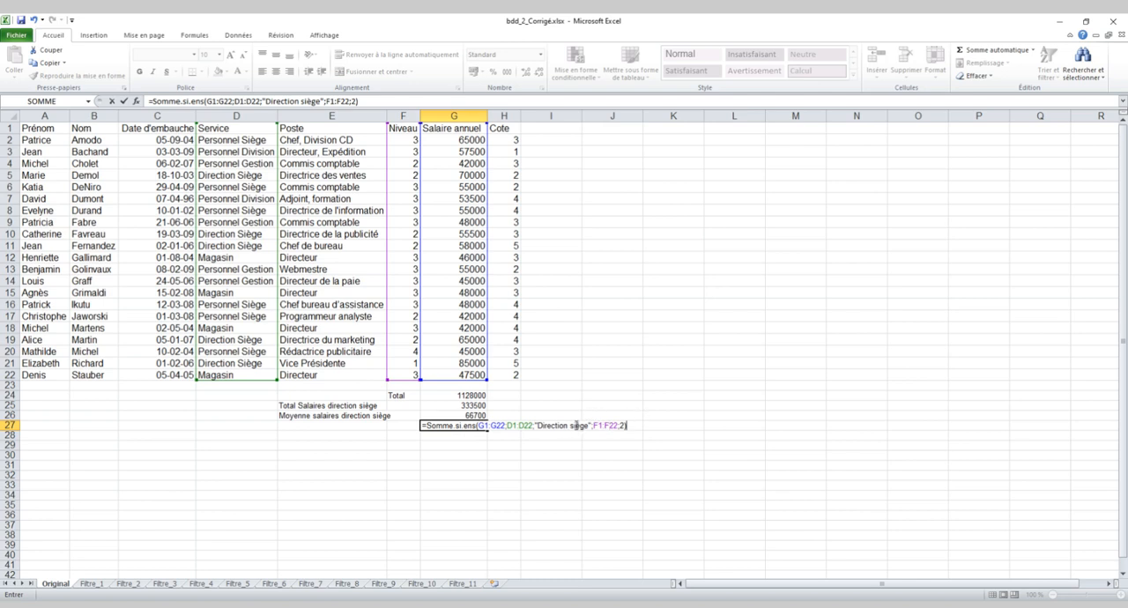
click(577, 426)
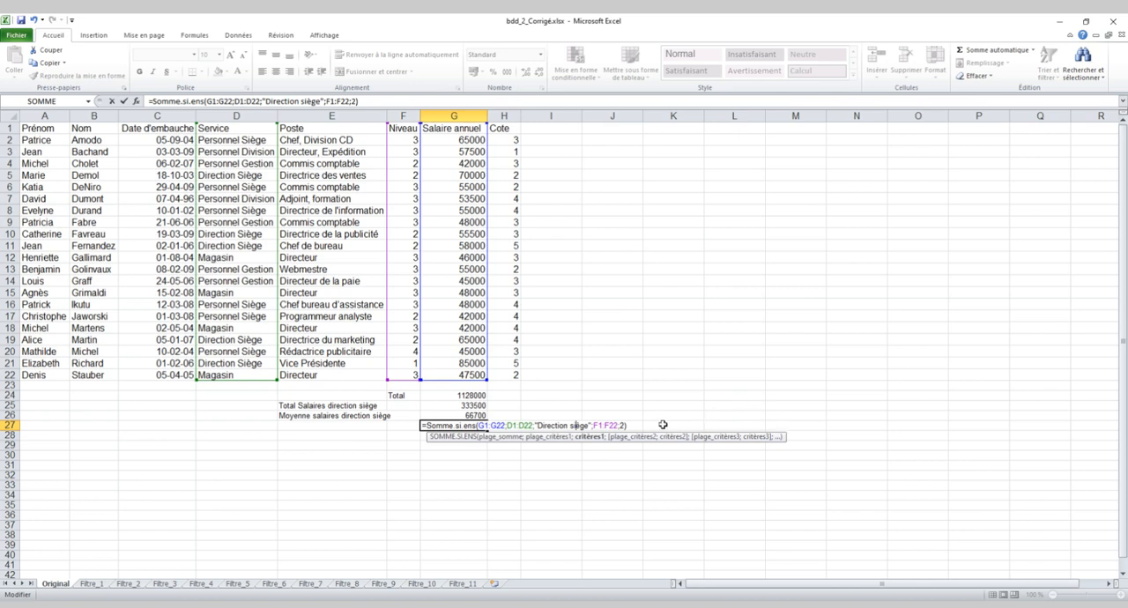
key(Return)
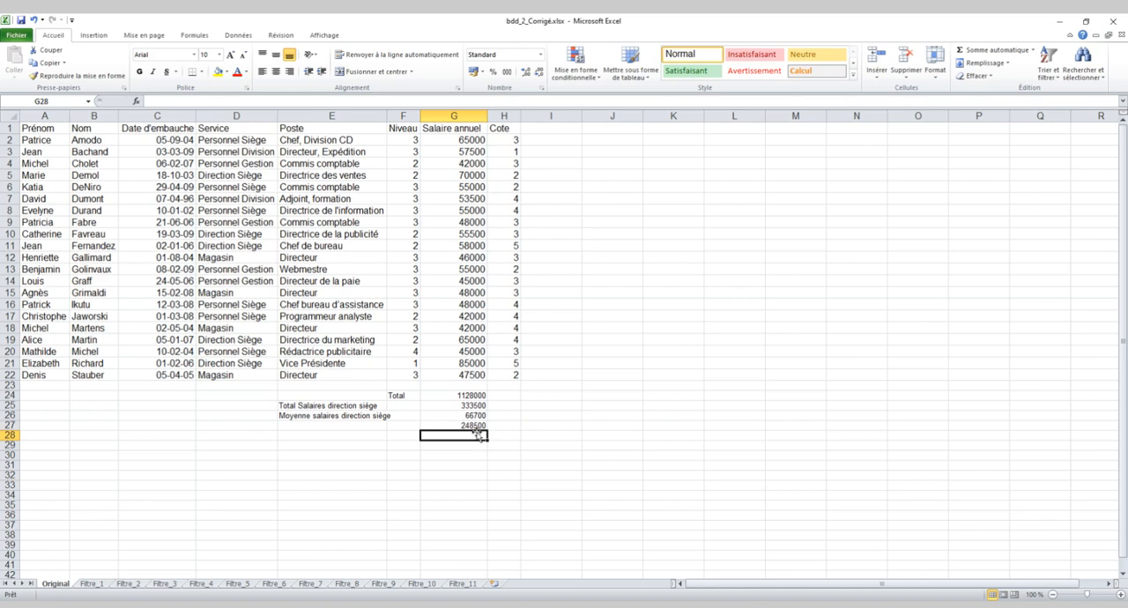
Label the two-condition sum by entering "Total salaires direction siège niveau 2" in cell E27.
click(335, 426)
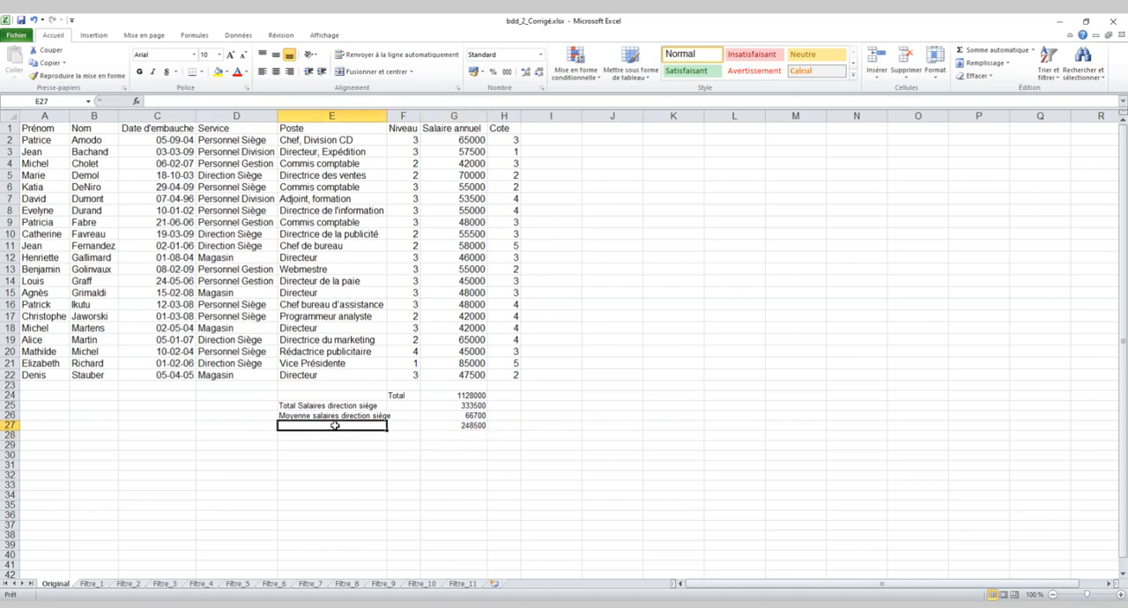
text(To)
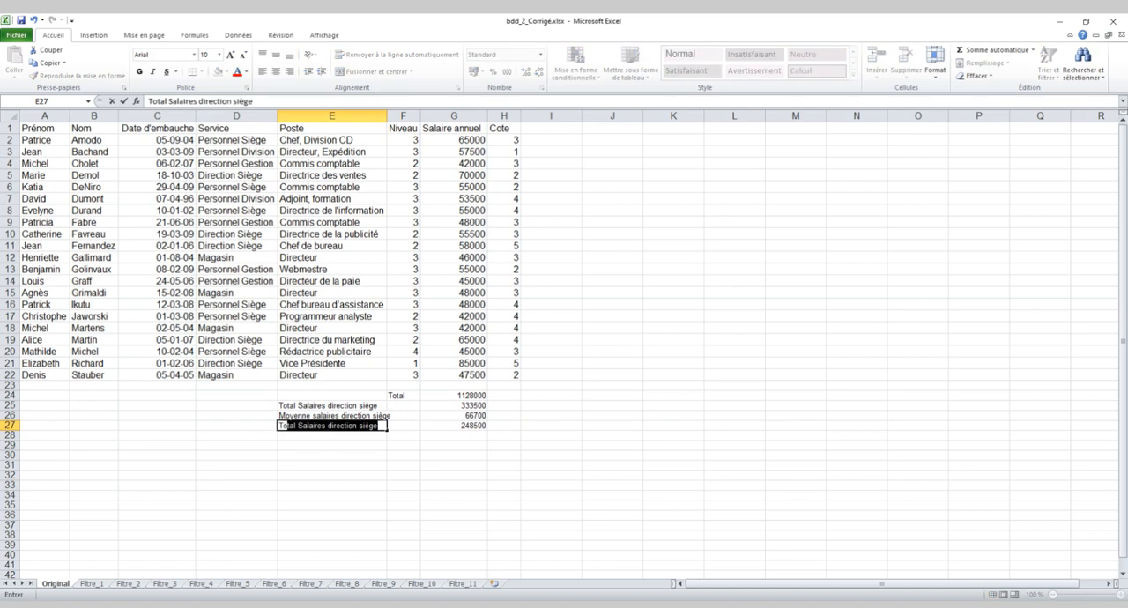
text(tal sala)
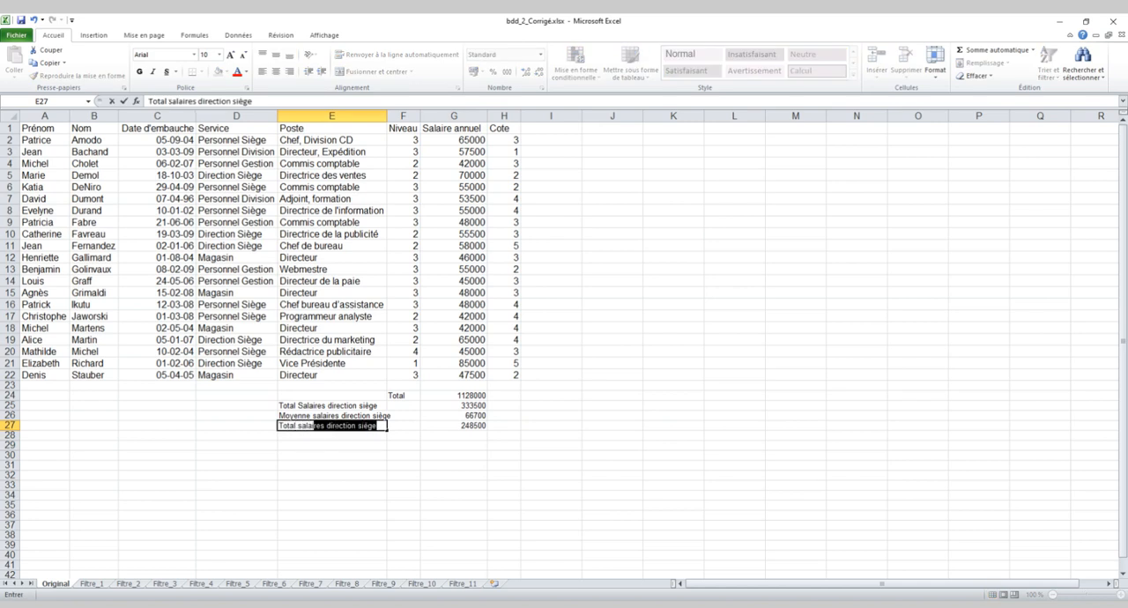
text(ires direction siège niveau 2)
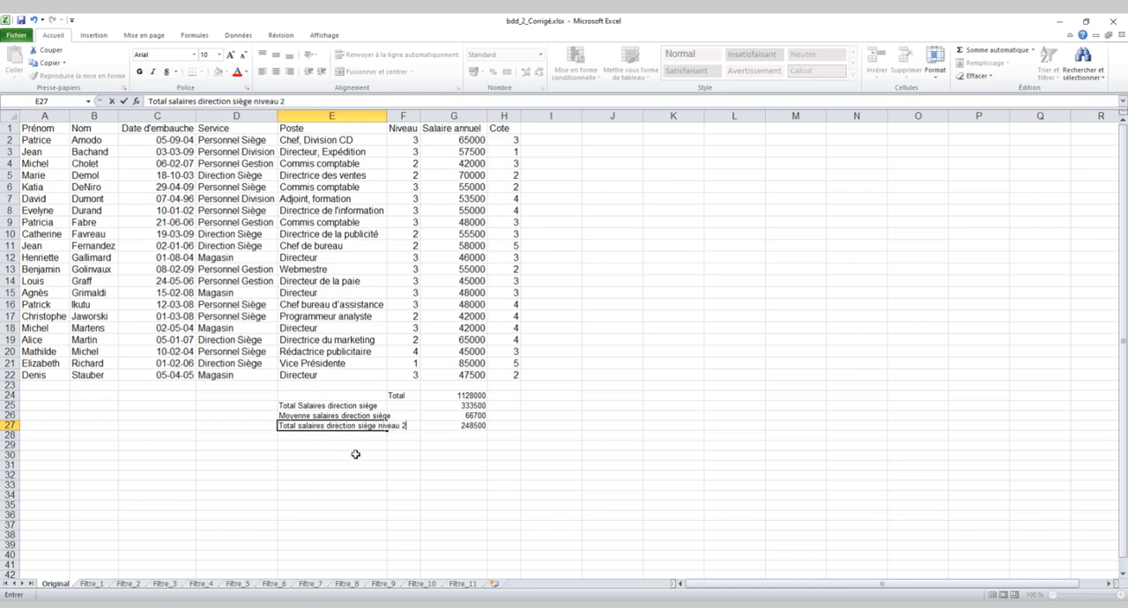
click(356, 455)
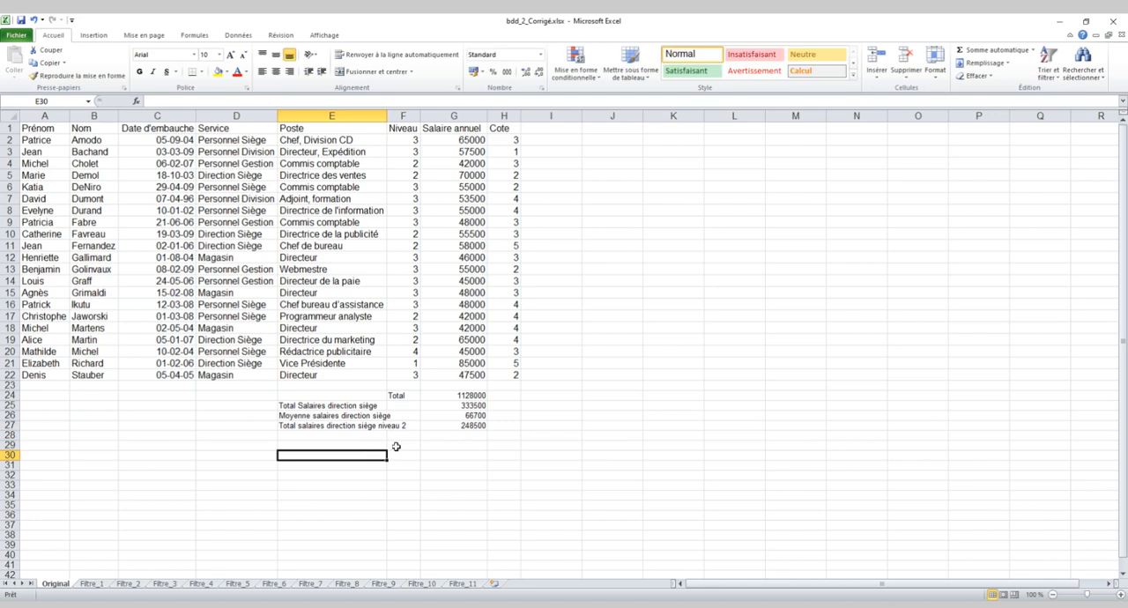
click(466, 427)
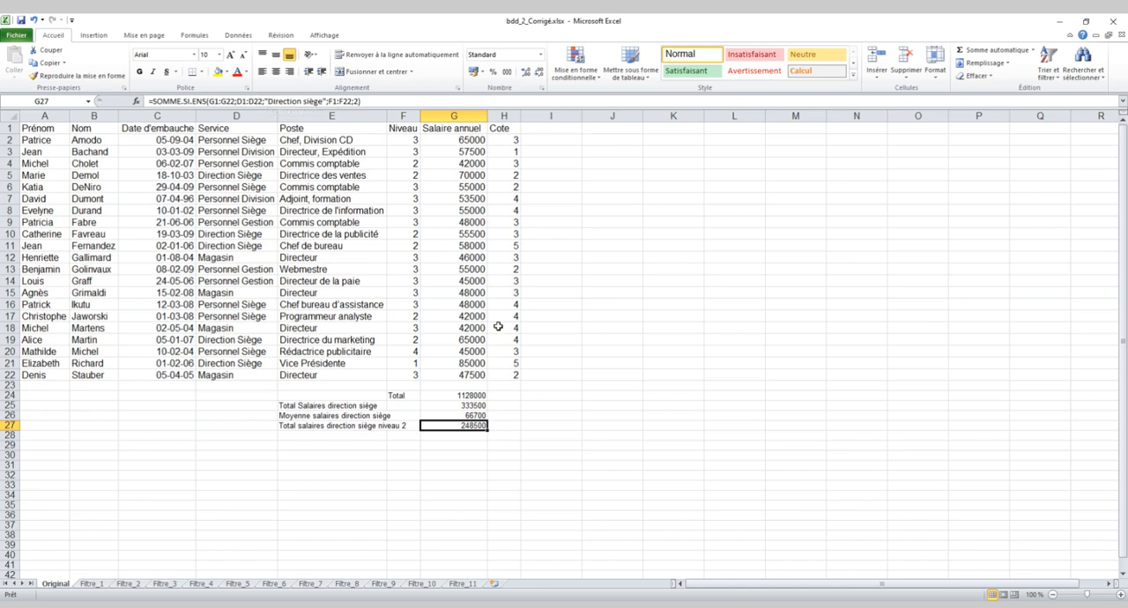
Start a SOMME.SI.ENS formula in cell H25 with G1:G22 as the sum range.
click(508, 405)
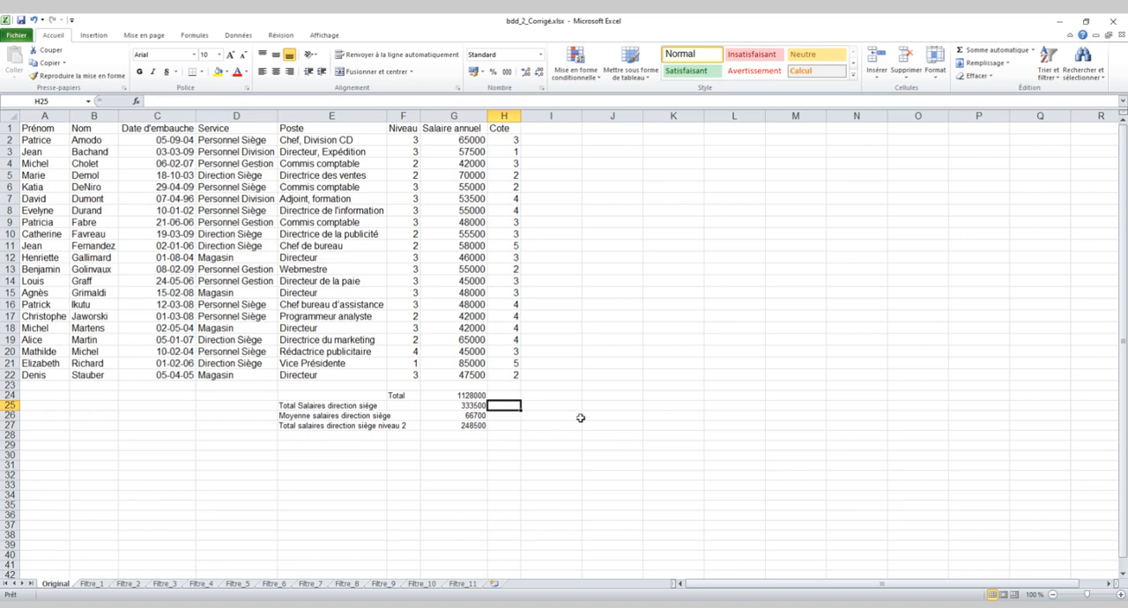
text(=somme)
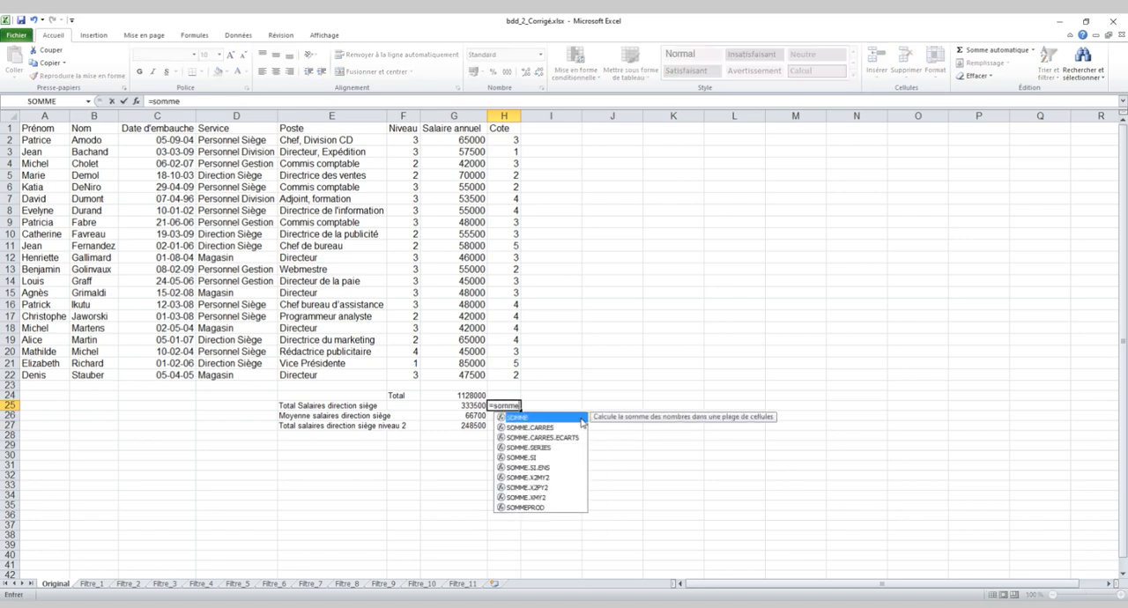
text(.si.ens()
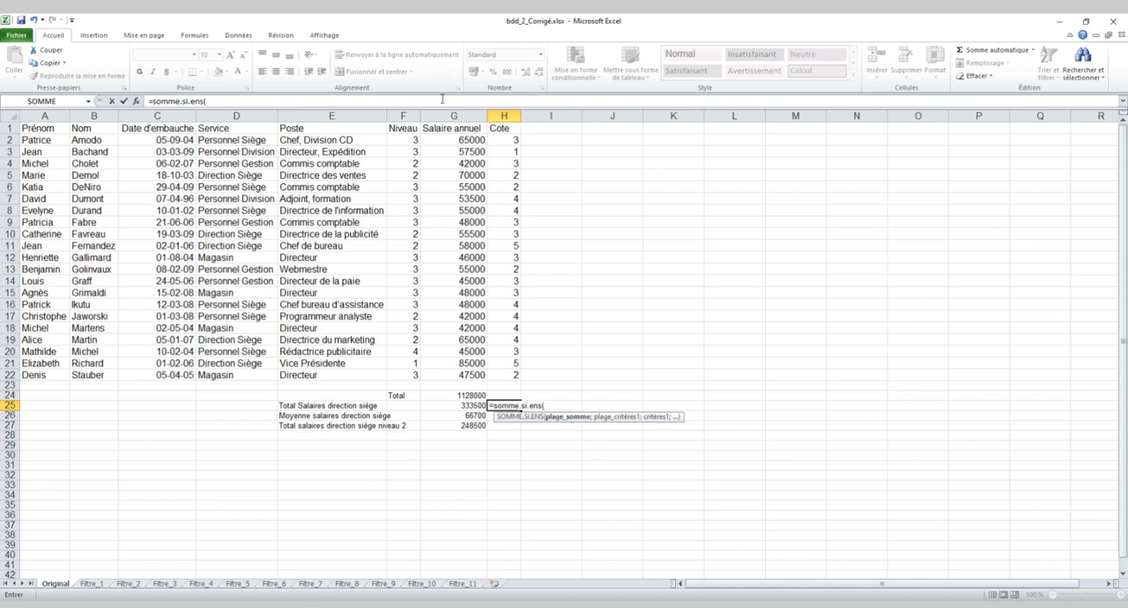
drag(453, 128, 459, 371)
text(;)
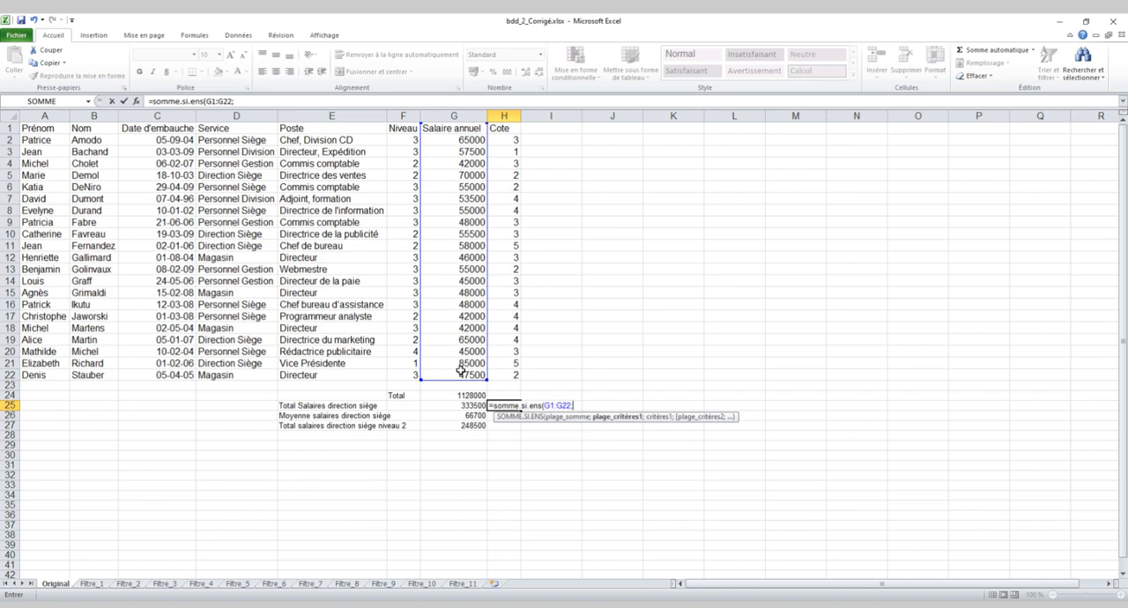
Complete the H25 formula with the single condition "Direction siège" on the Service range D1:D22.
click(253, 130)
drag(254, 131, 240, 372)
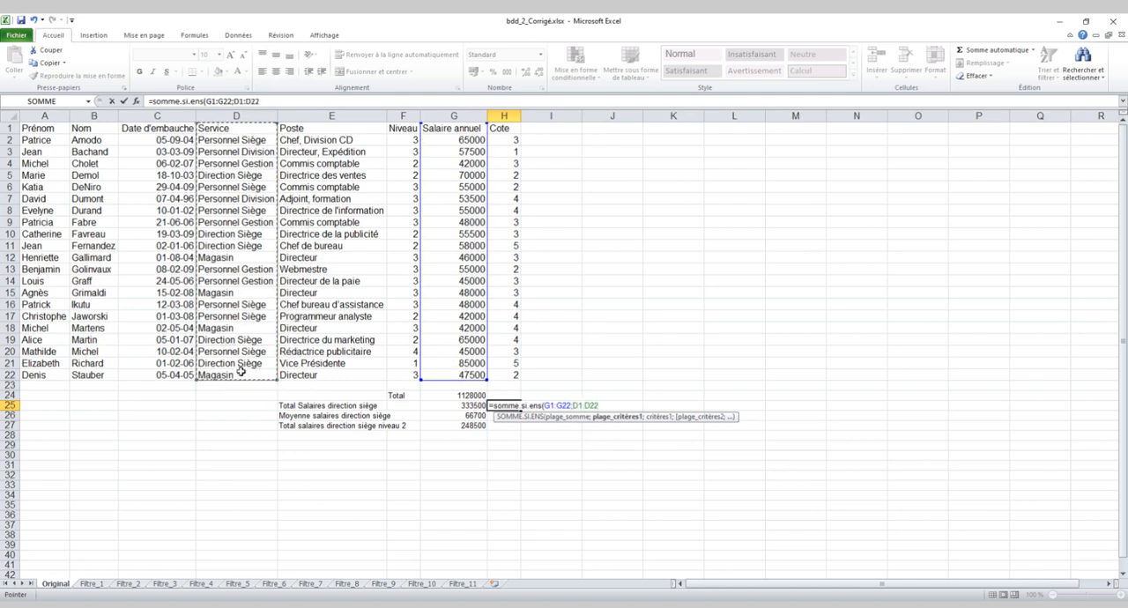
text(;"Direction)
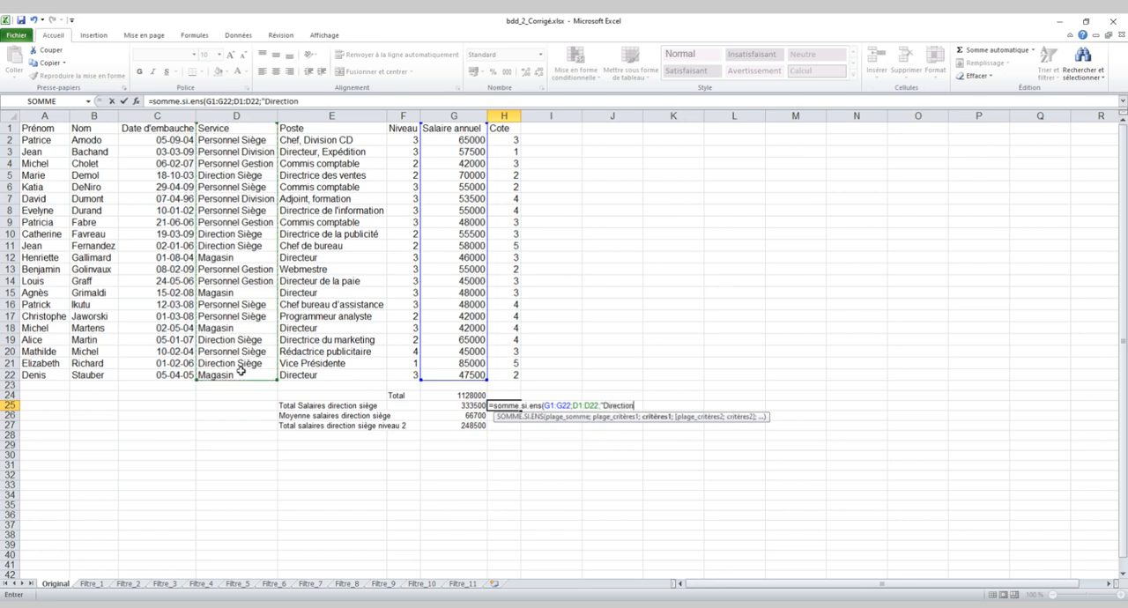
text( siège)
key(Return)
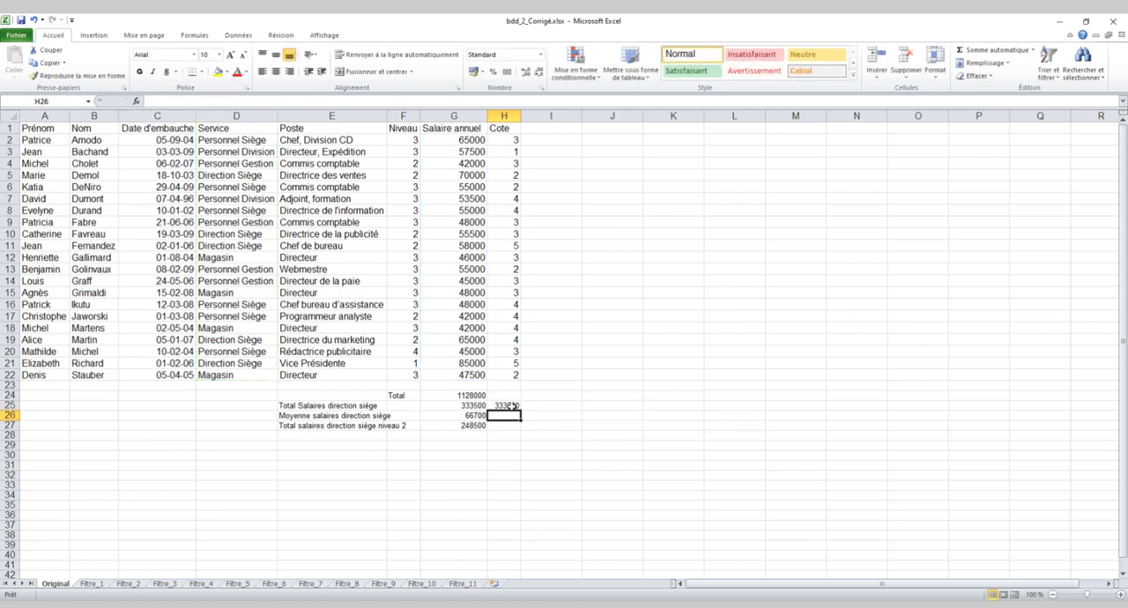
Compare the argument order of the SOMME.SI formula in G25 with the SOMME.SI.ENS formula in H25.
click(477, 405)
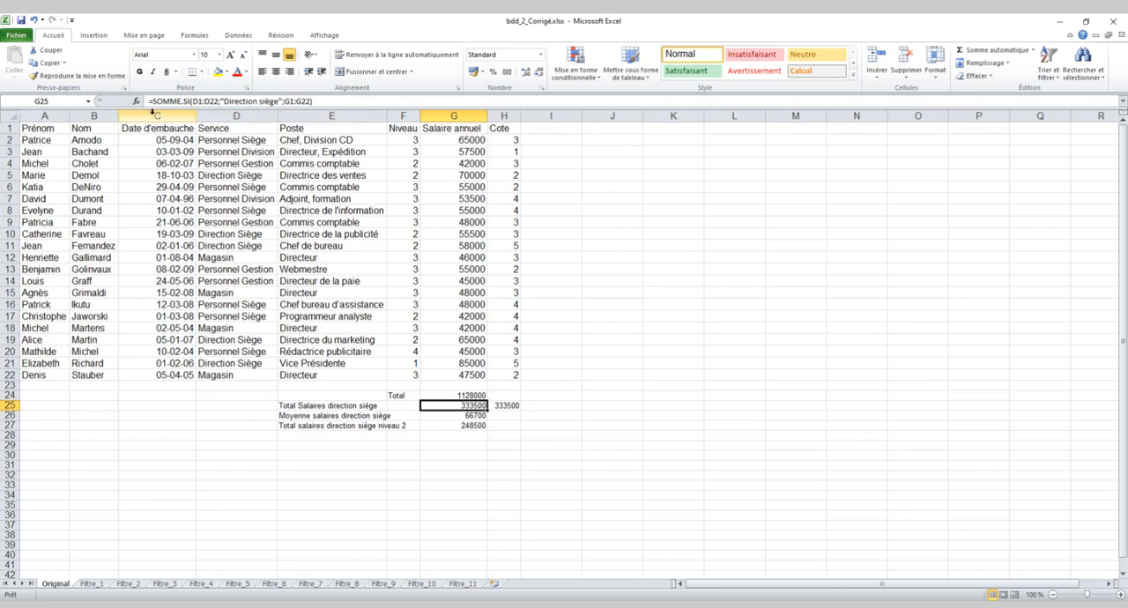
click(511, 406)
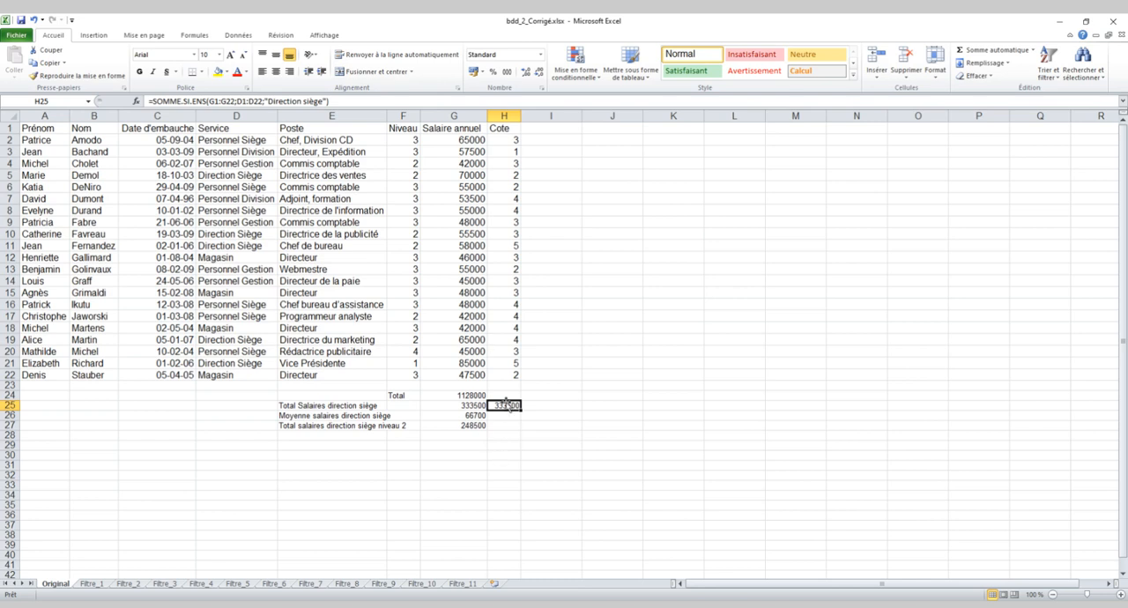
click(460, 402)
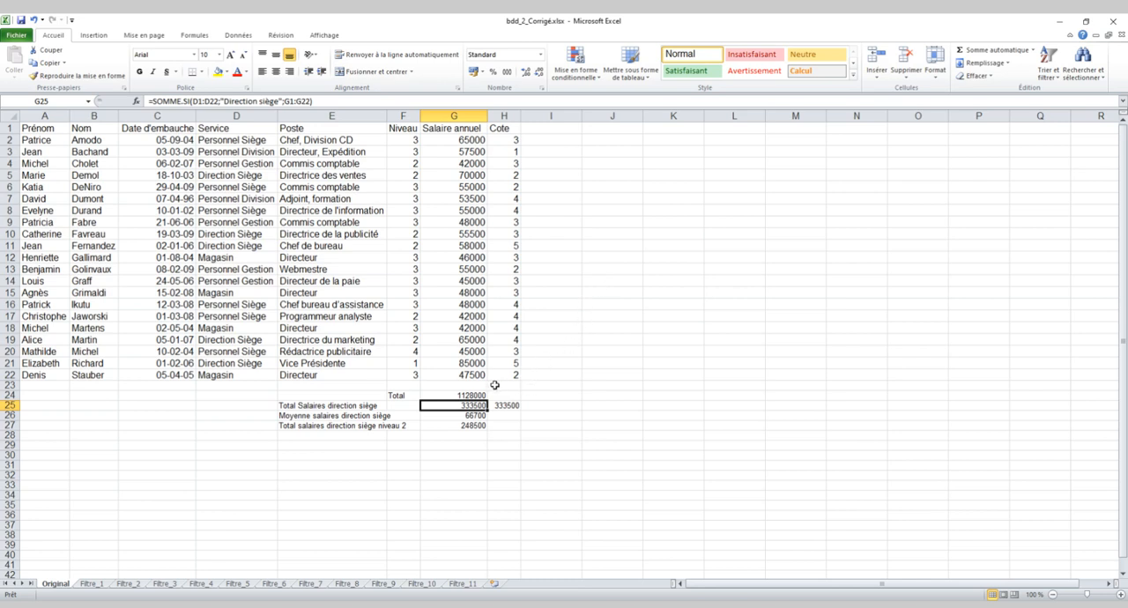
click(511, 404)
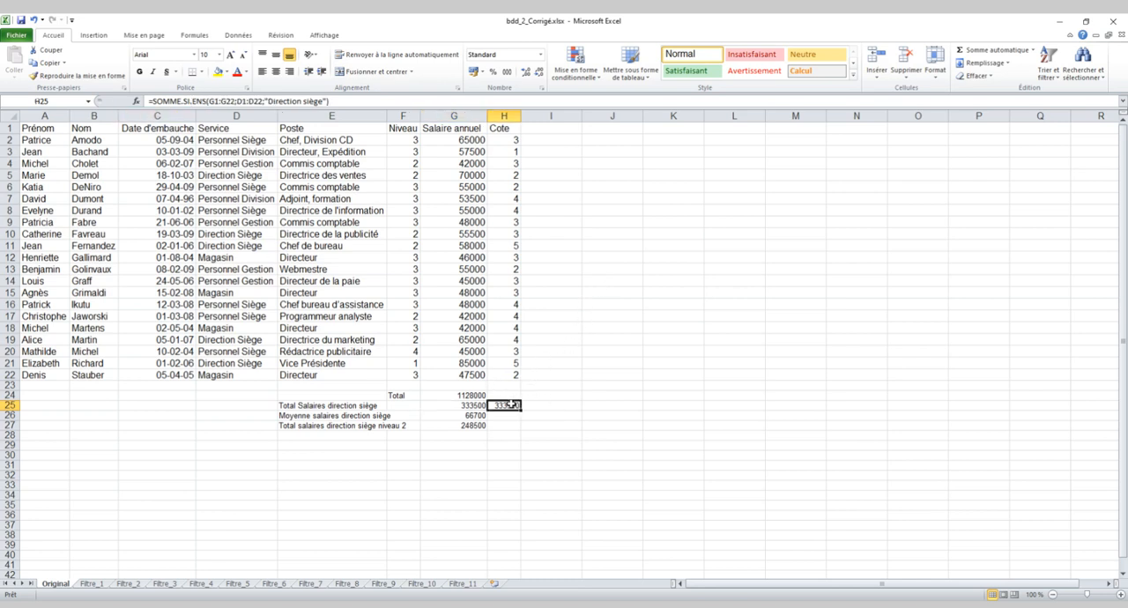
key(Left)
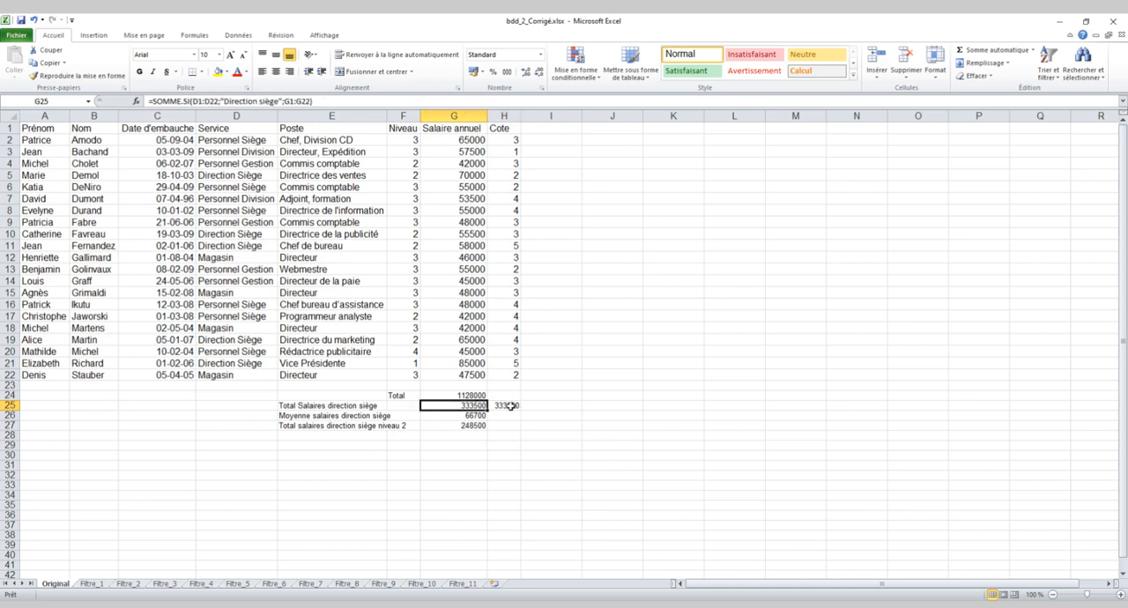
click(498, 404)
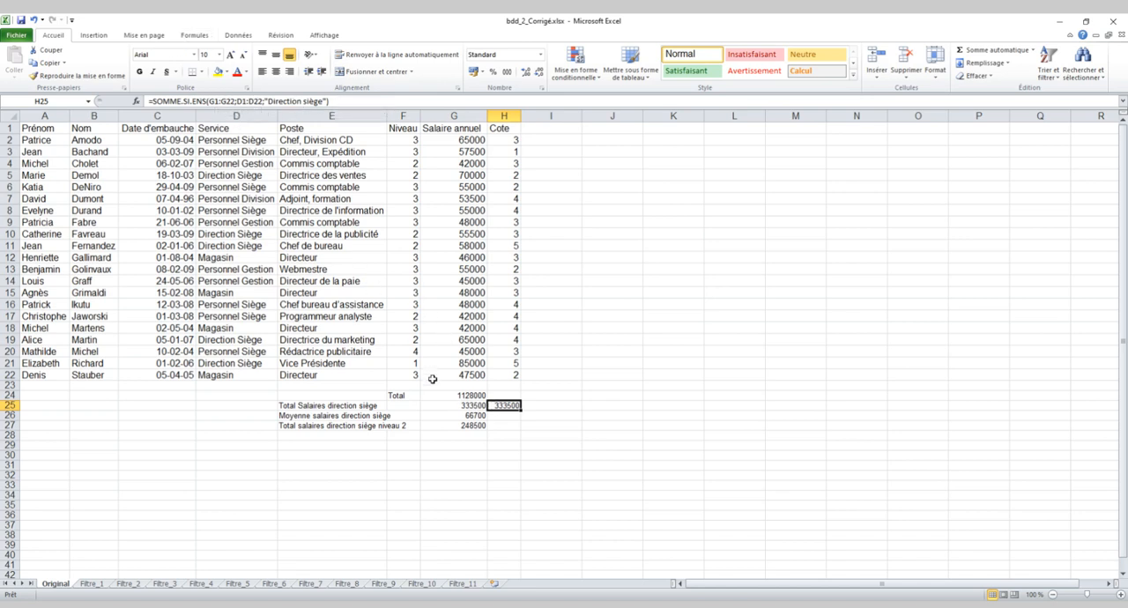
click(474, 405)
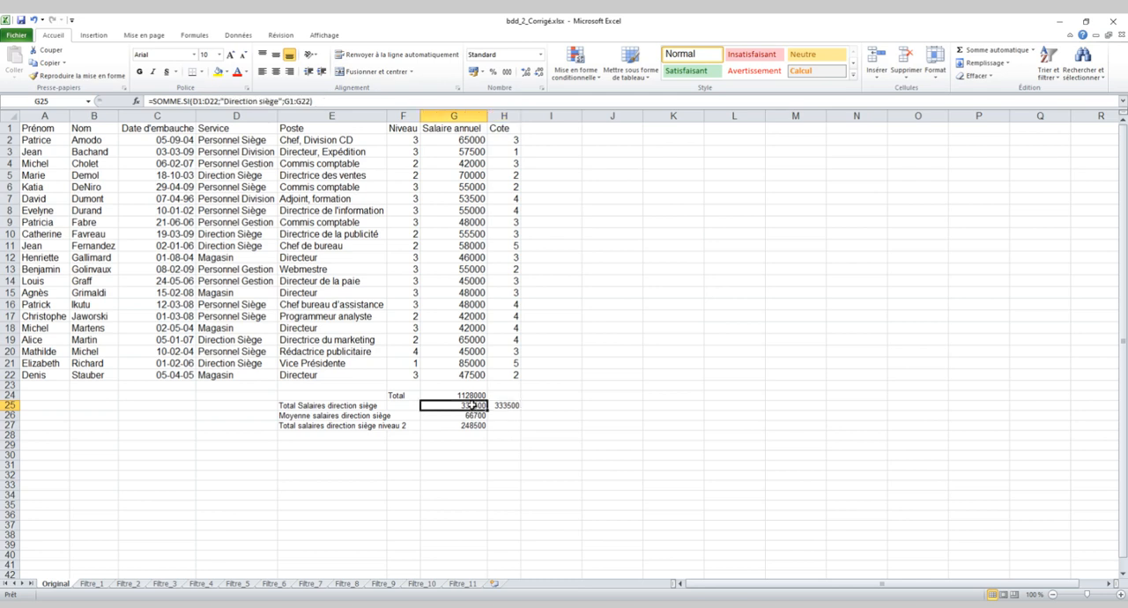
Go through each argument of the SOMME.SI formula in G25, and of the SOMME.SI.ENS formula in H25.
click(206, 101)
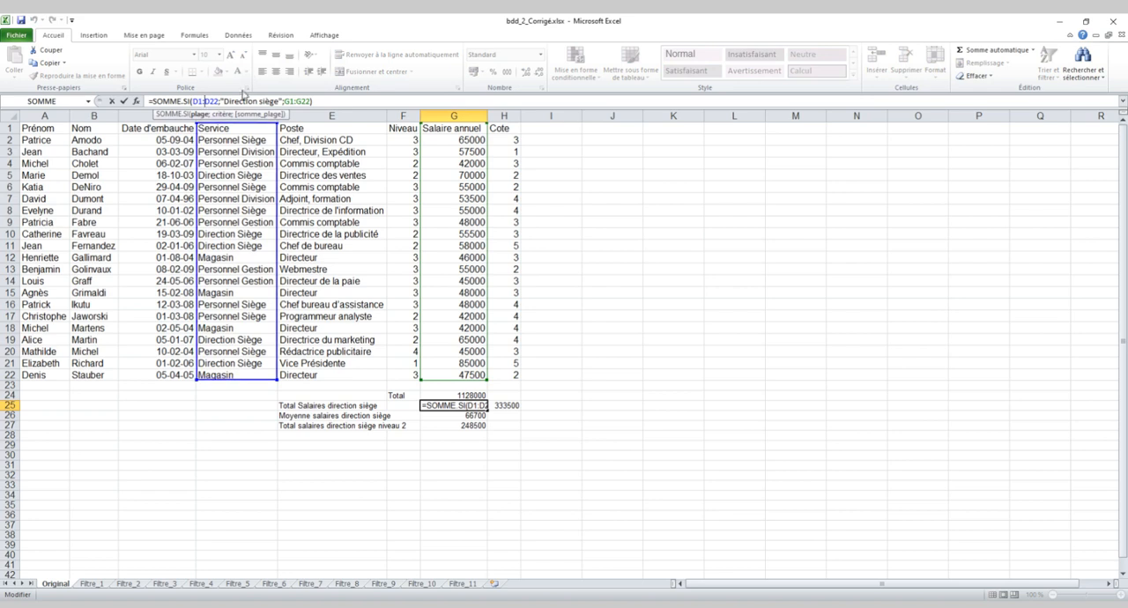
click(240, 101)
click(288, 102)
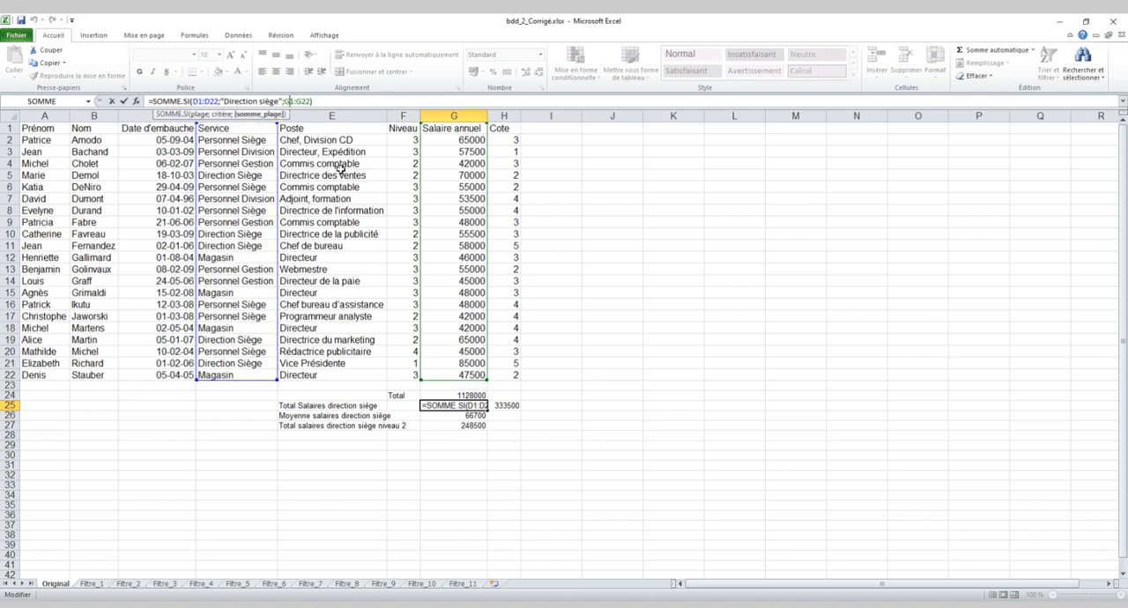
click(507, 405)
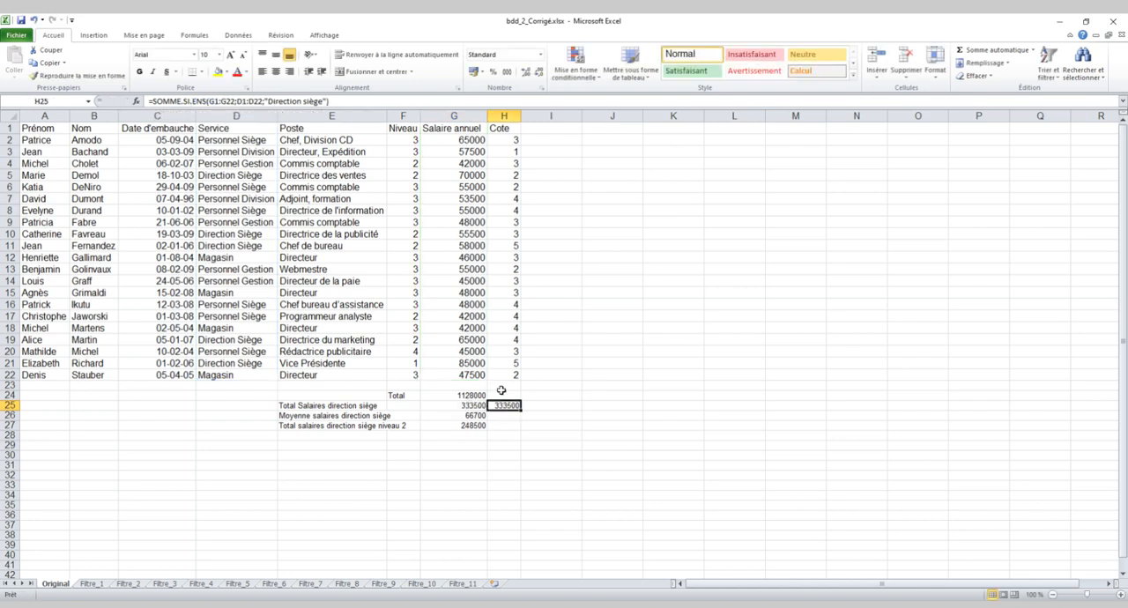
click(234, 100)
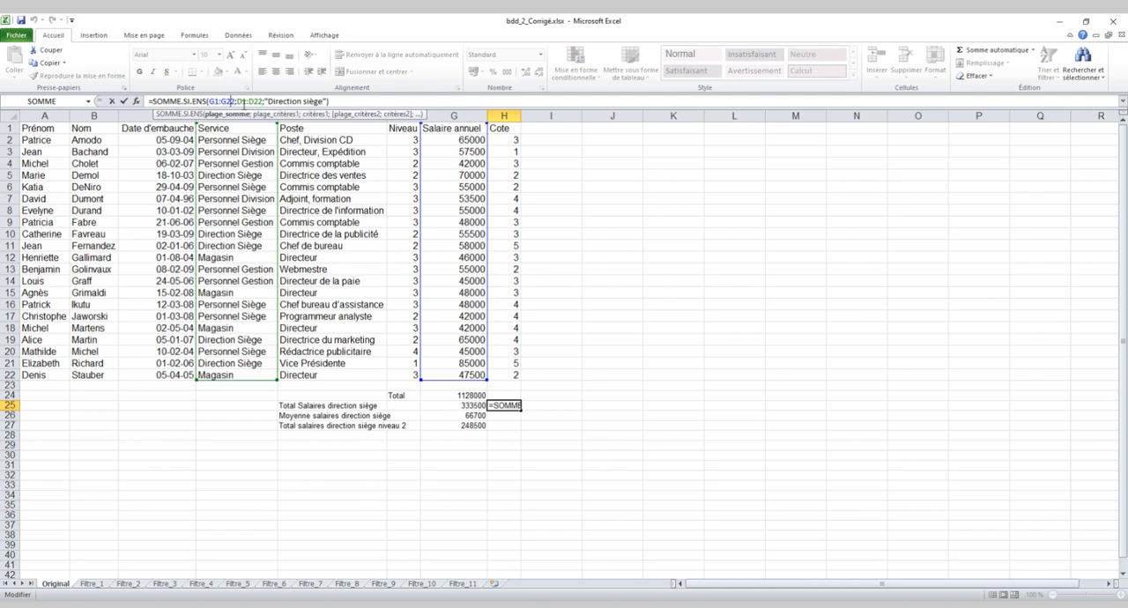
click(250, 101)
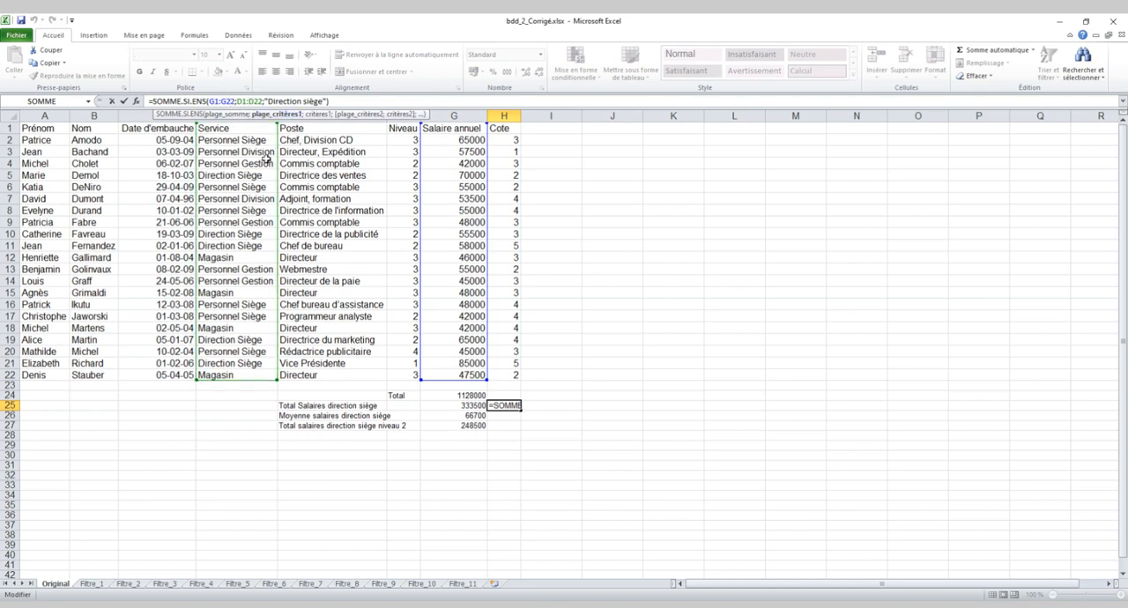
click(282, 101)
key(Return)
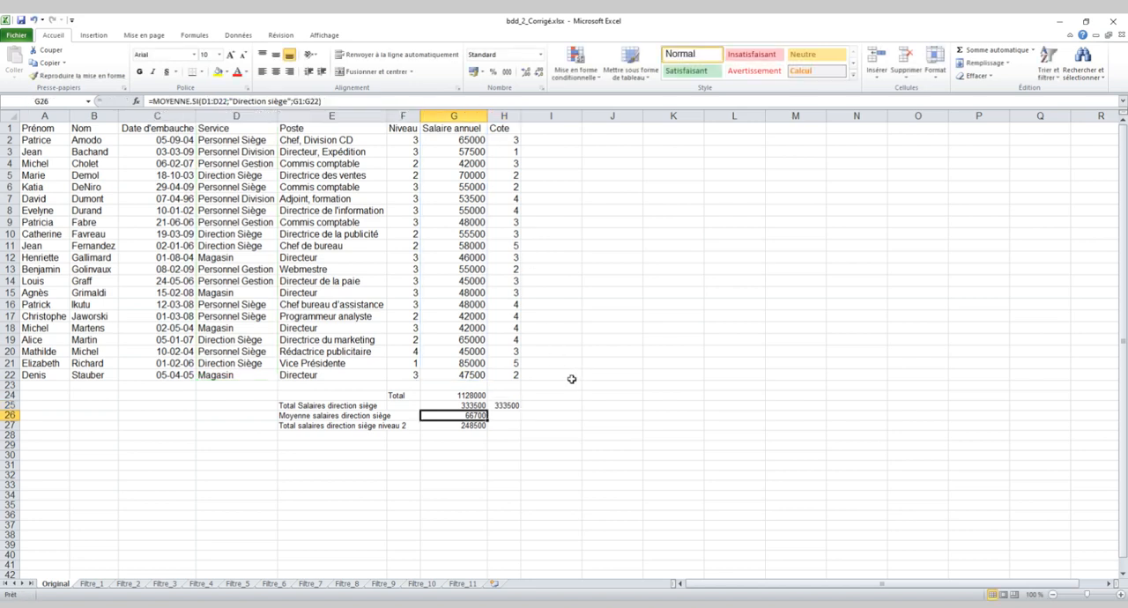
Examine the sum range and the two range-criterion pairs of the SOMME.SI.ENS formula in G27.
click(461, 425)
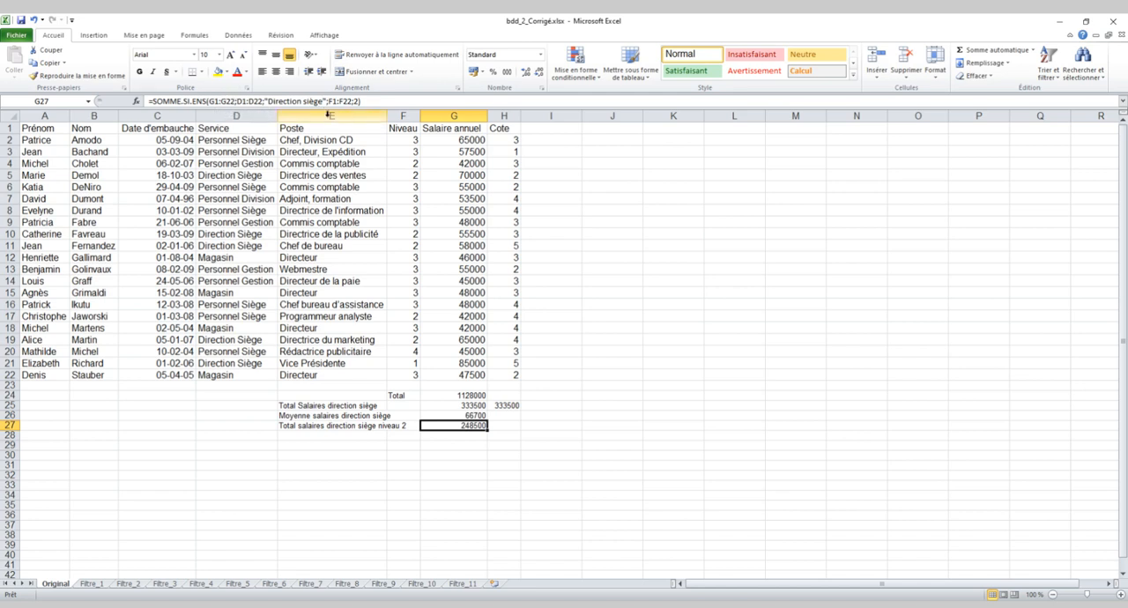
click(225, 102)
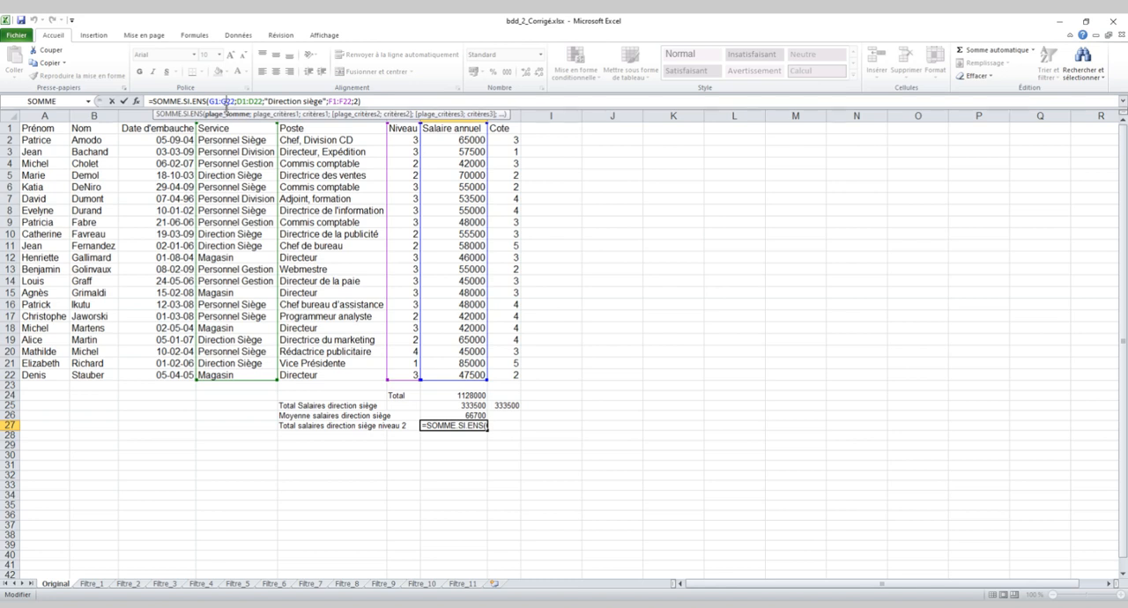
click(241, 101)
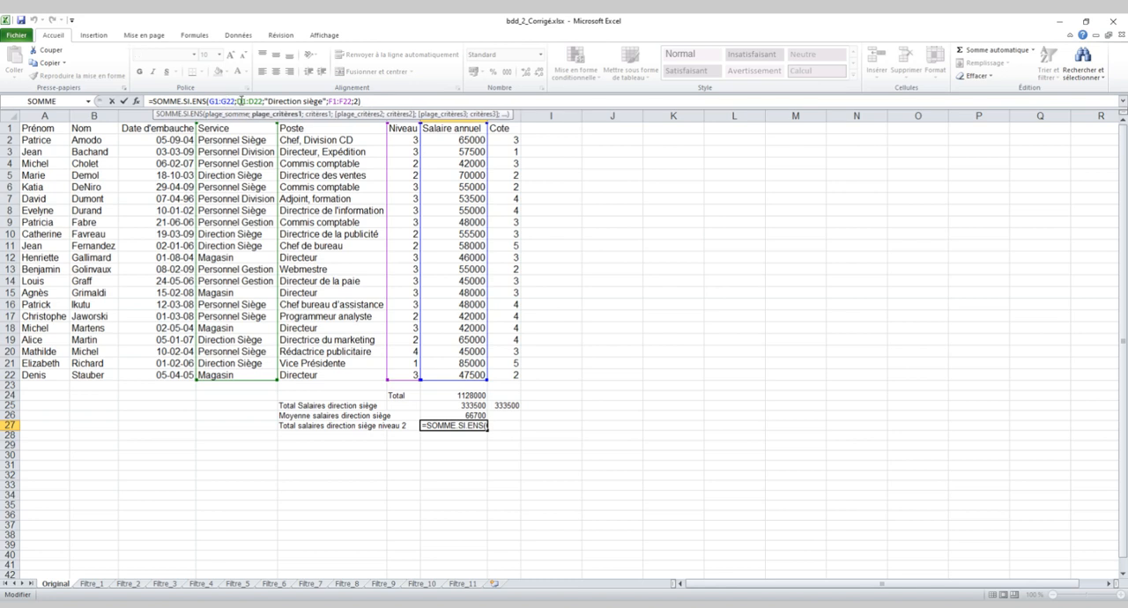
click(299, 102)
click(333, 102)
click(356, 102)
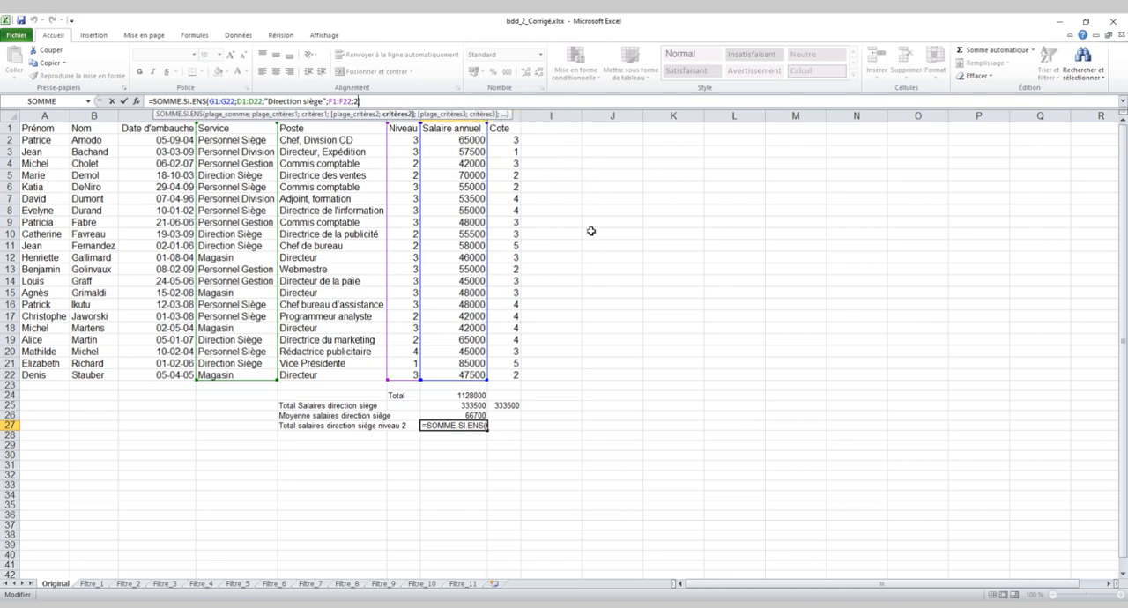
key(Return)
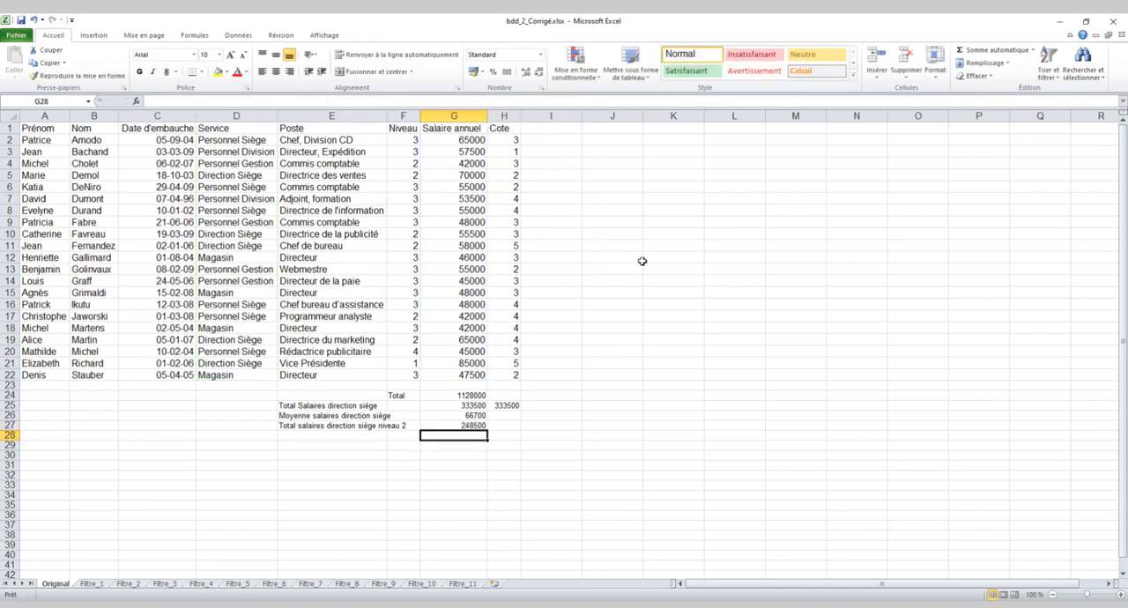
click(481, 425)
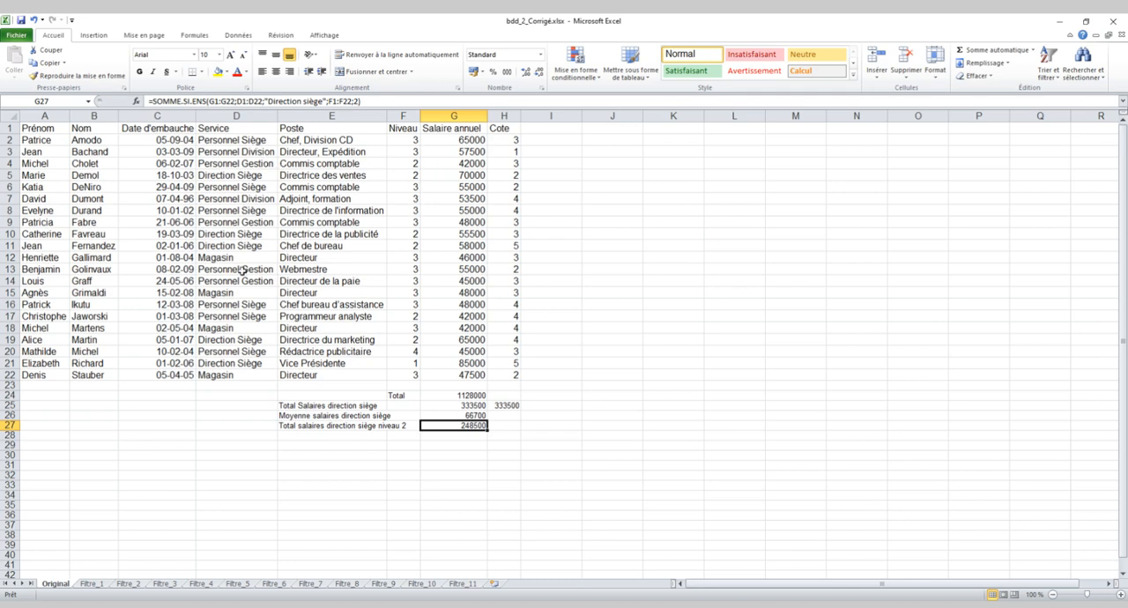
Label the single-condition headcount by entering "Nbre personnel siège" in cell E28.
click(315, 438)
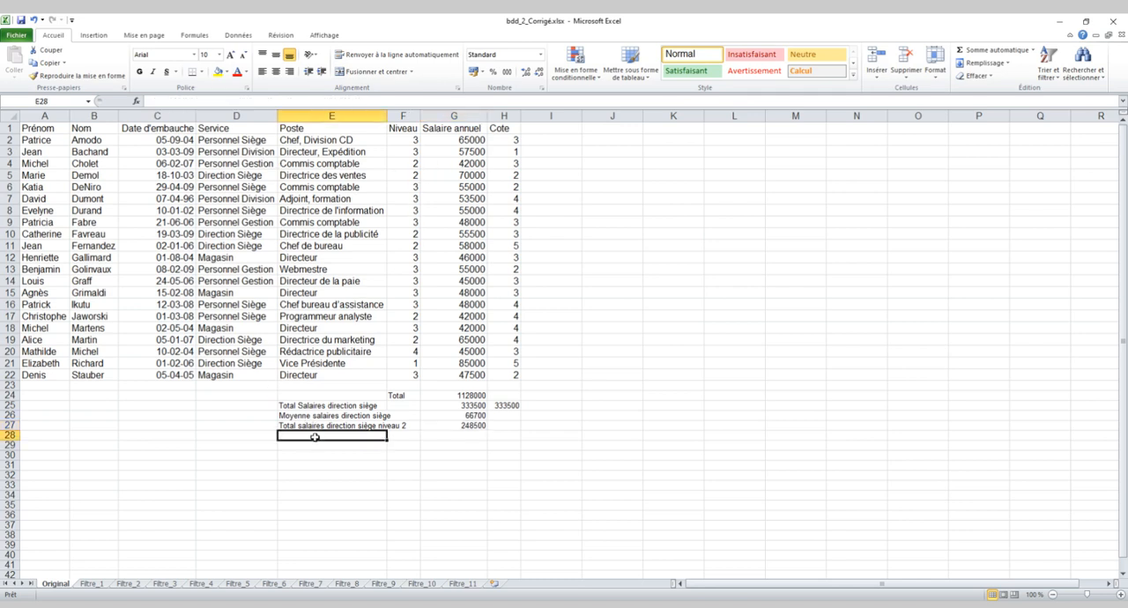
text(Nbre)
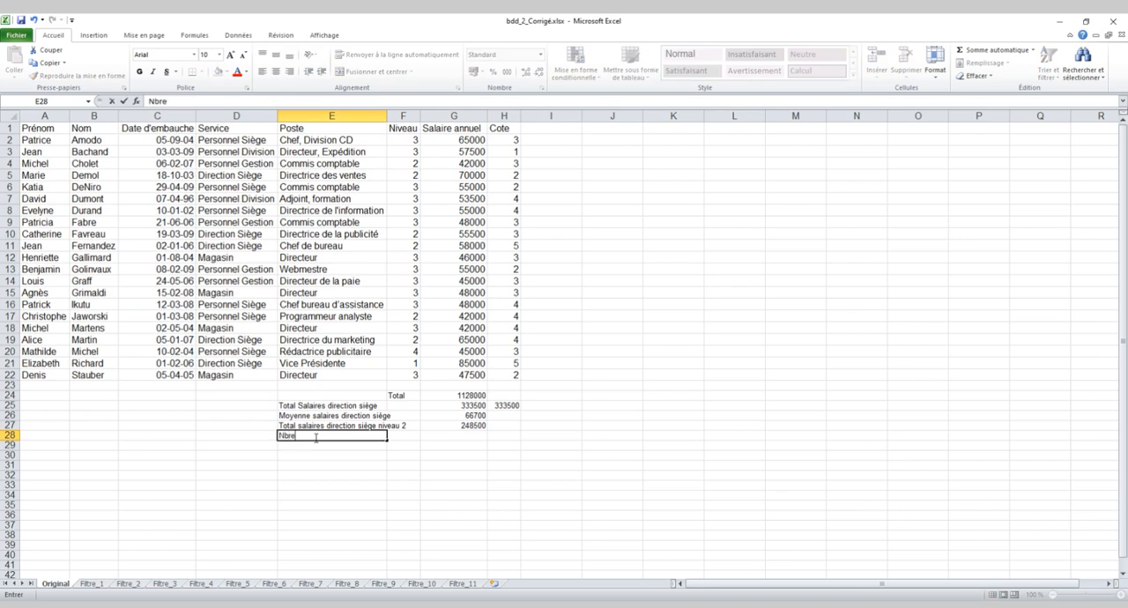
text( personnel siège)
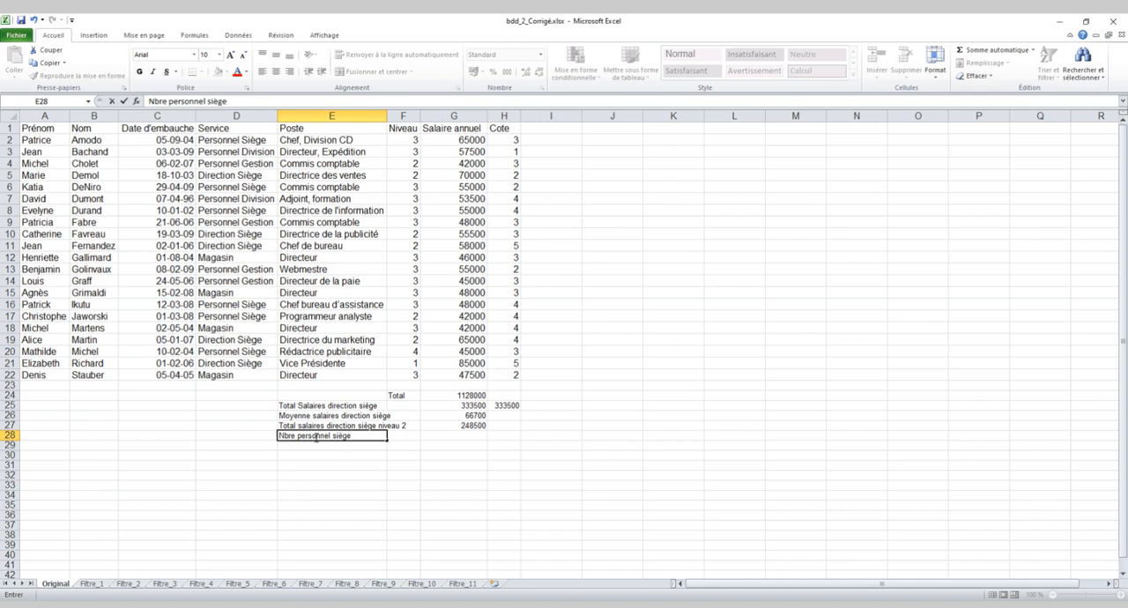
key(Tab)
key(Tab)
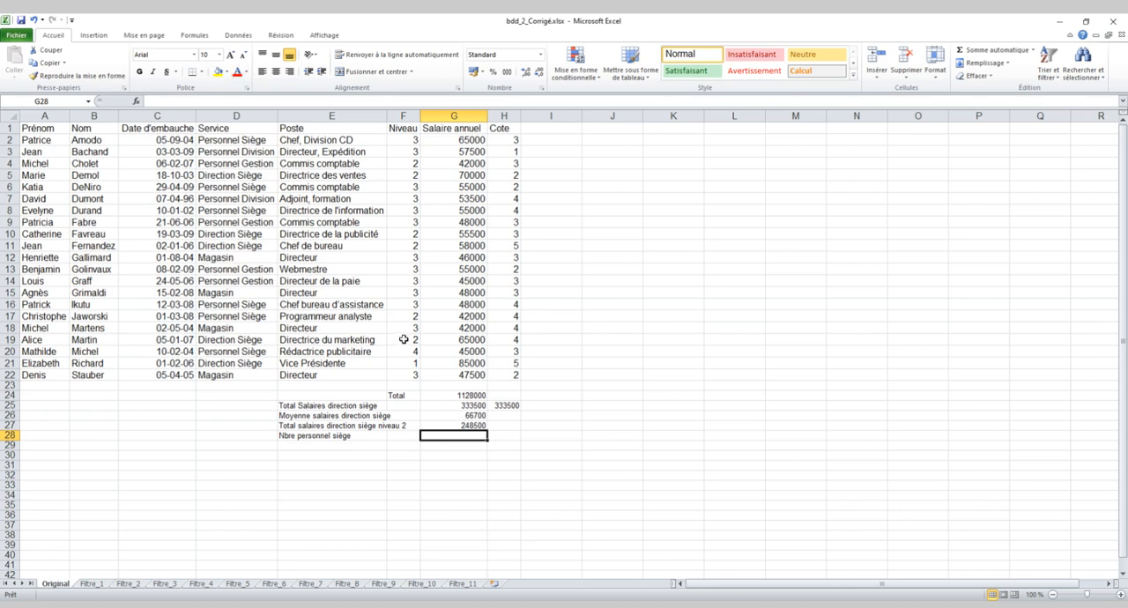
Count the "Direction siège" entries of the Service range D1:D22 with a NB.SI formula in cell G28.
text(=)
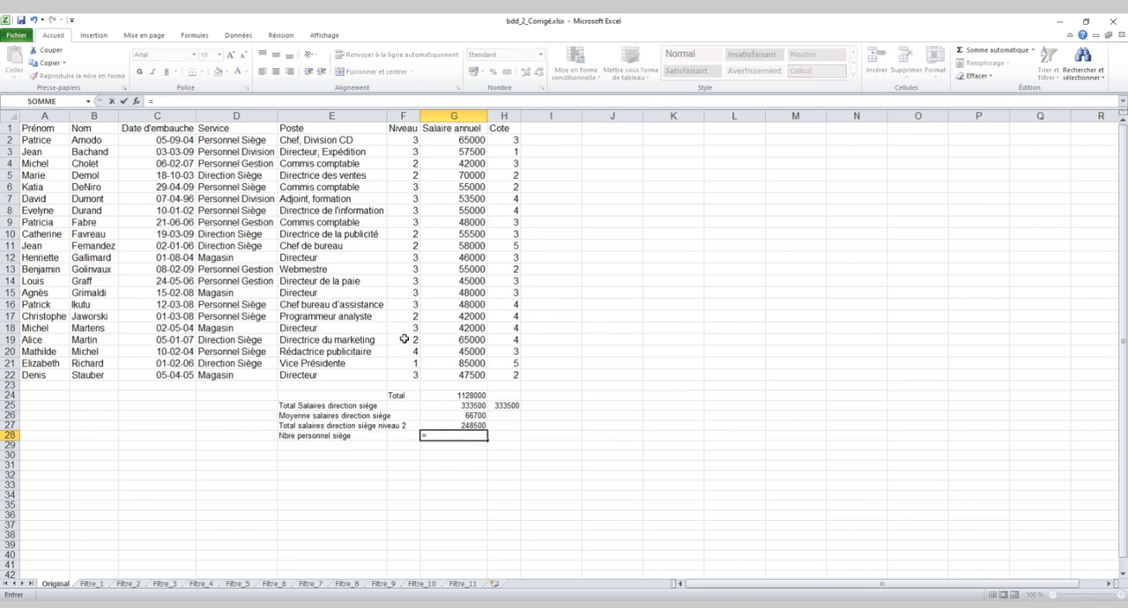
text(nb.si)
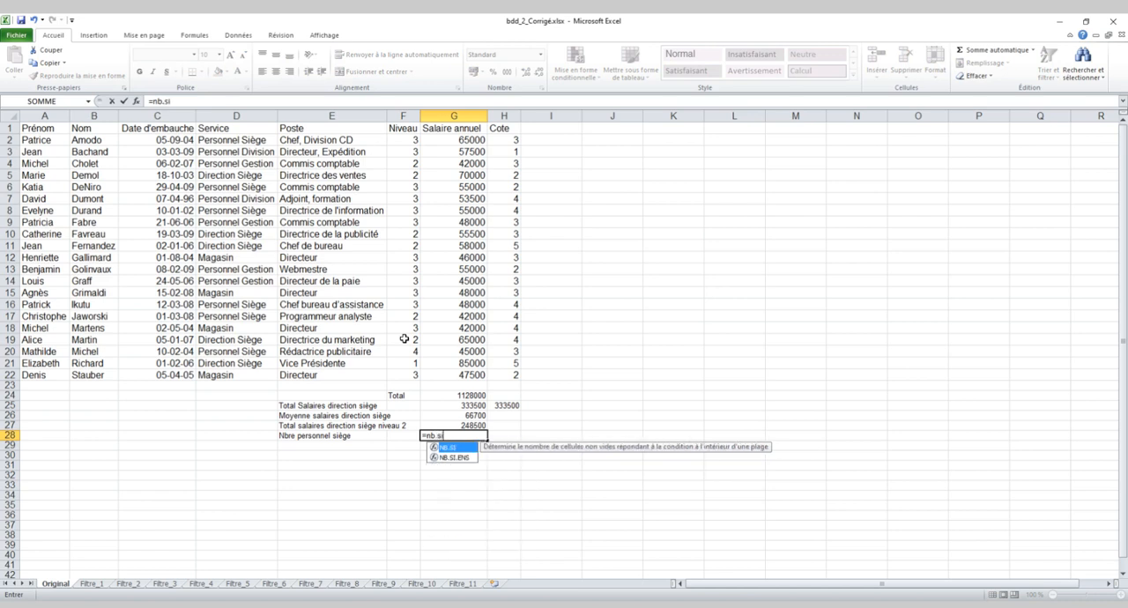
text(()
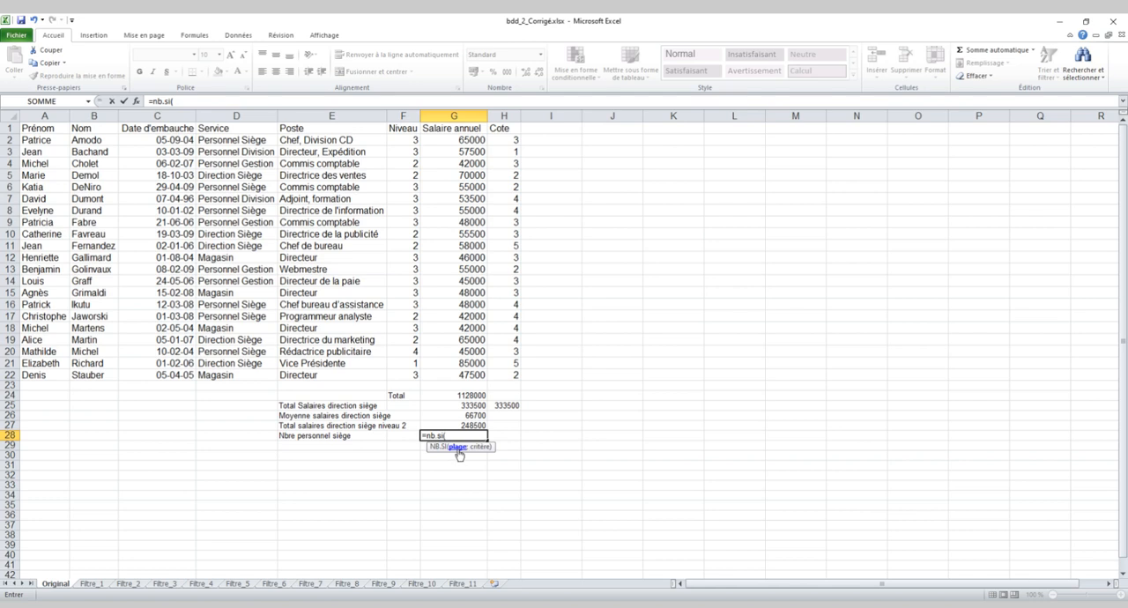
drag(224, 131, 221, 373)
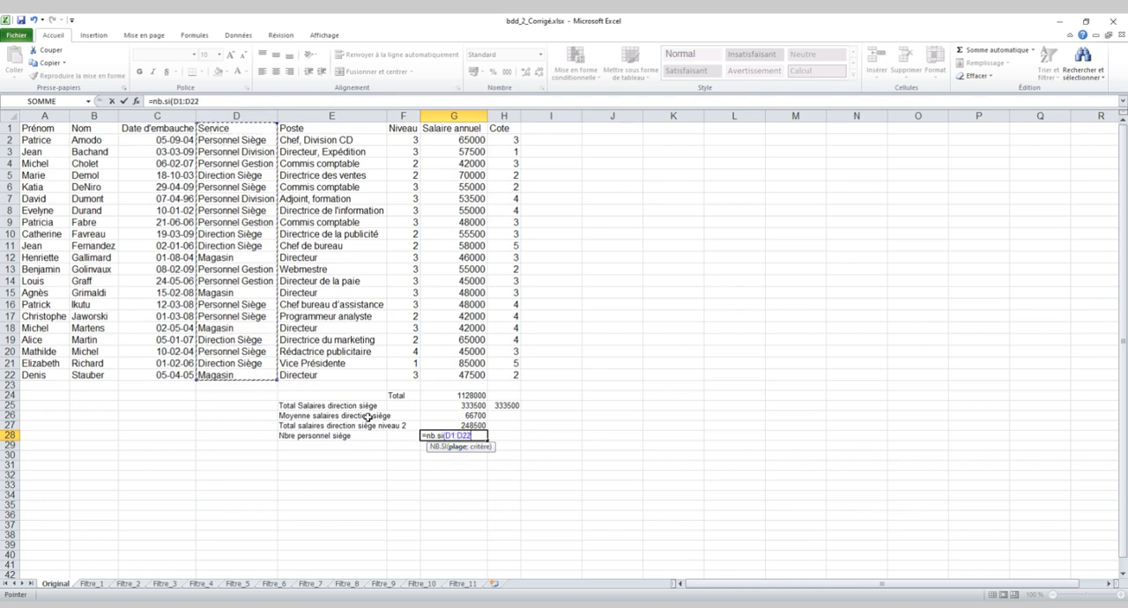
text(;"Direction)
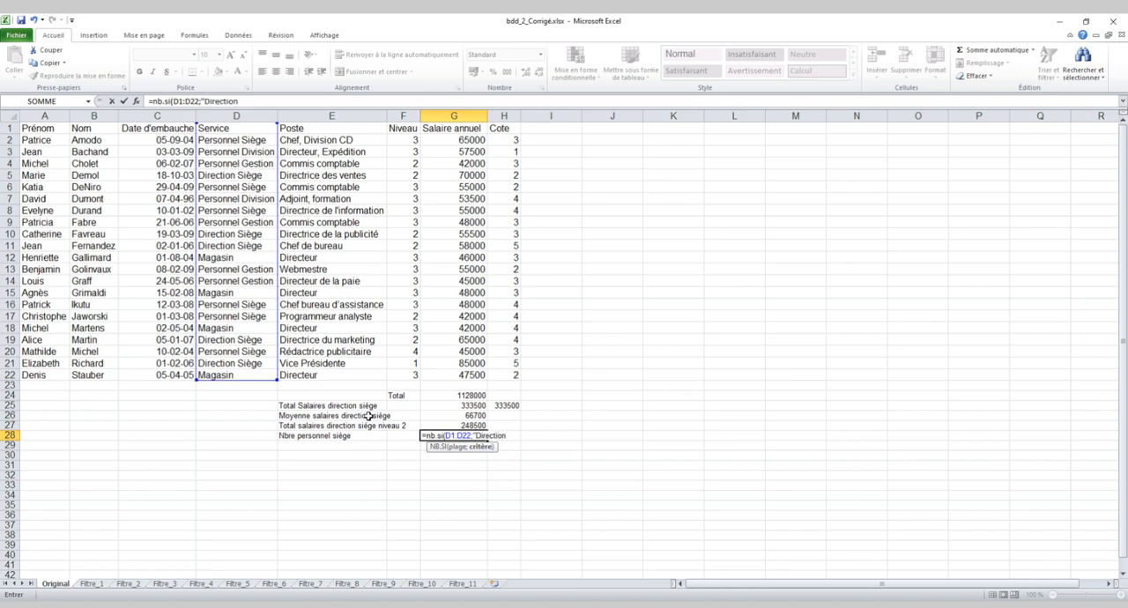
text( siège)
key(Return)
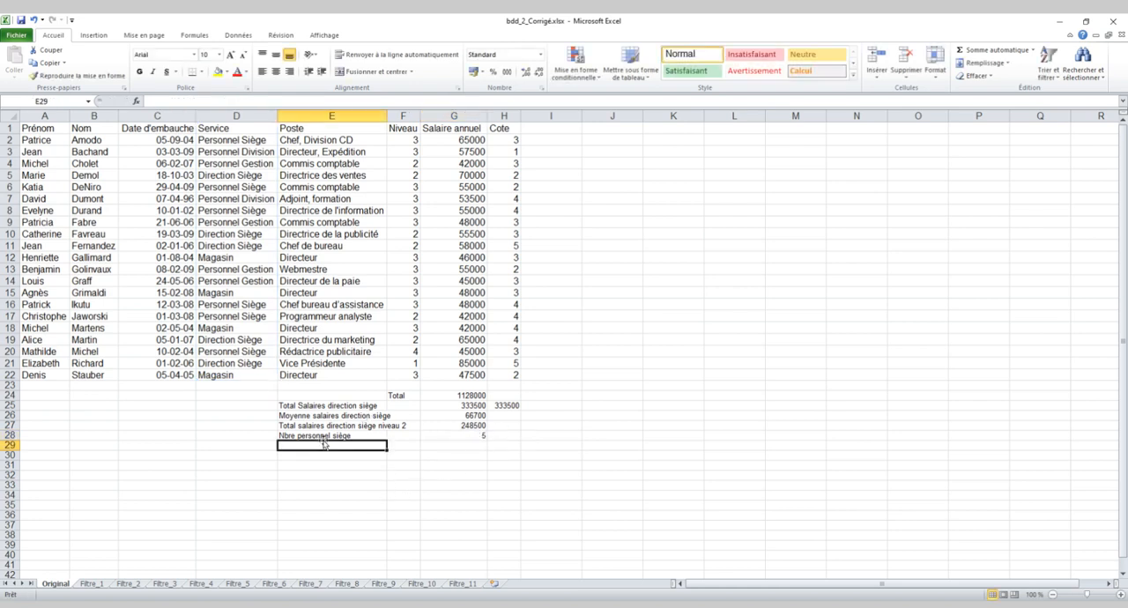
Label the two-condition headcount by entering "Nbre personnel siège niveau 2" in cell E29.
text(Nbre)
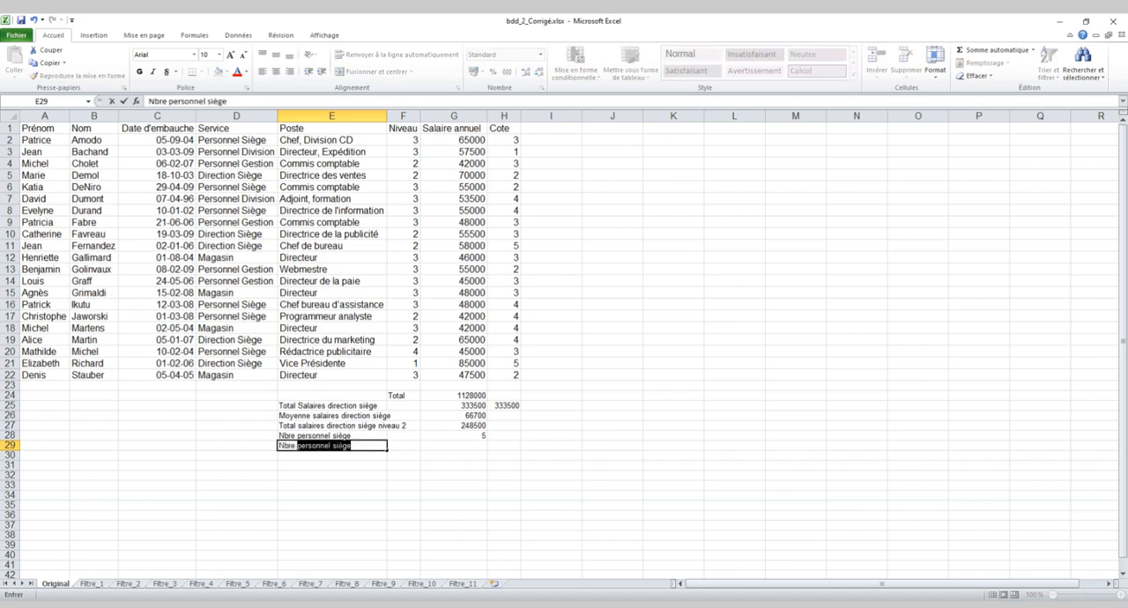
click(371, 441)
text(niveau 2)
key(Tab)
key(Tab)
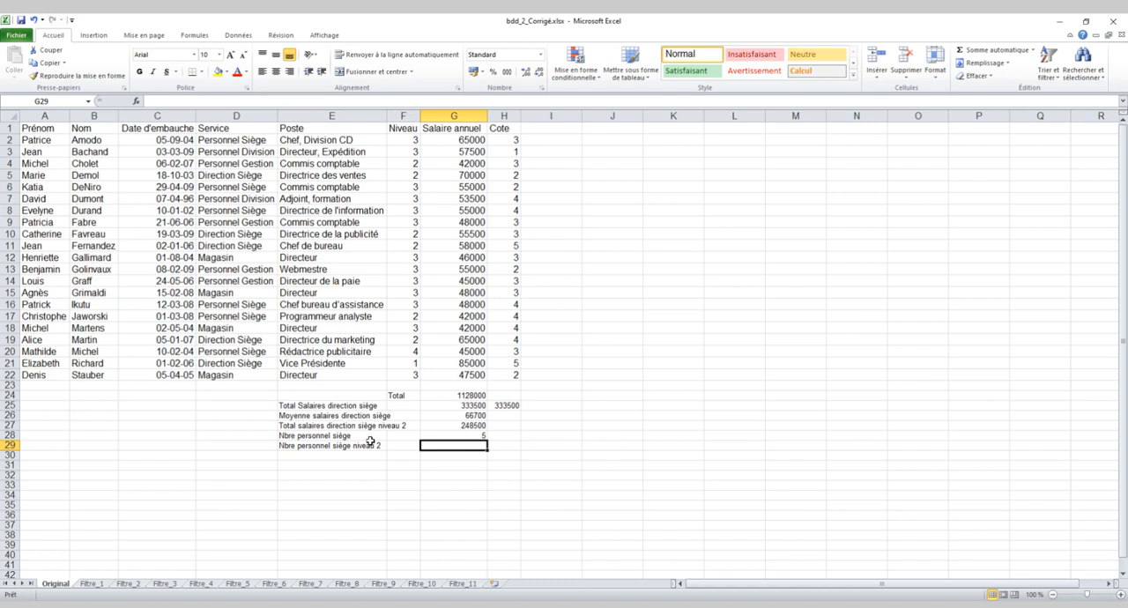
Start a NB.SI.ENS formula in cell G29 with the condition "Direction siège" on the Service range D1:D22.
text(=nb)
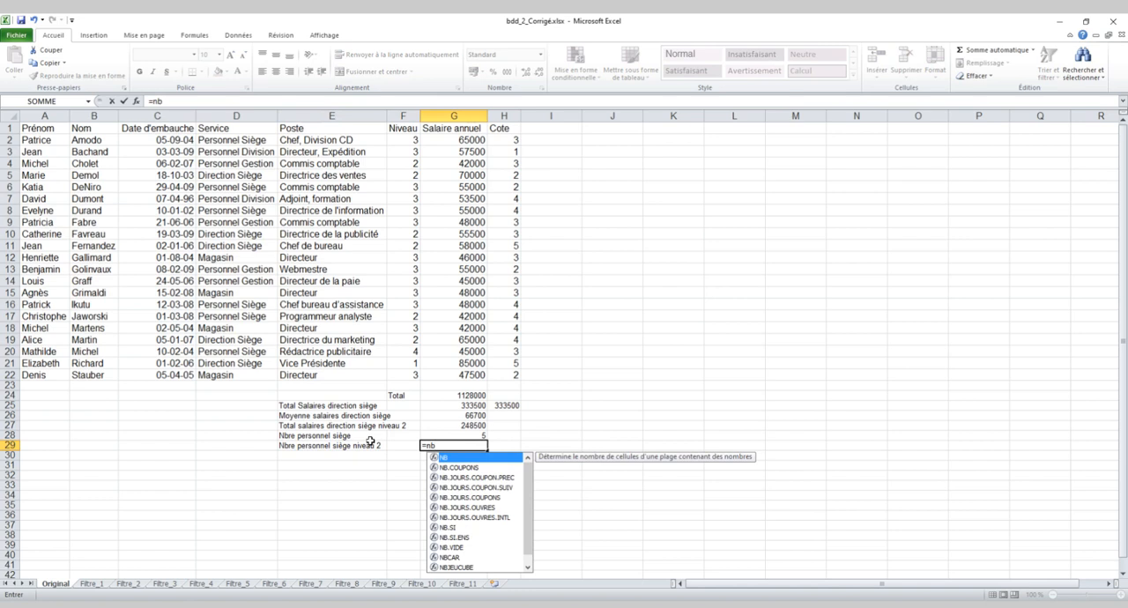
text(.si.ens()
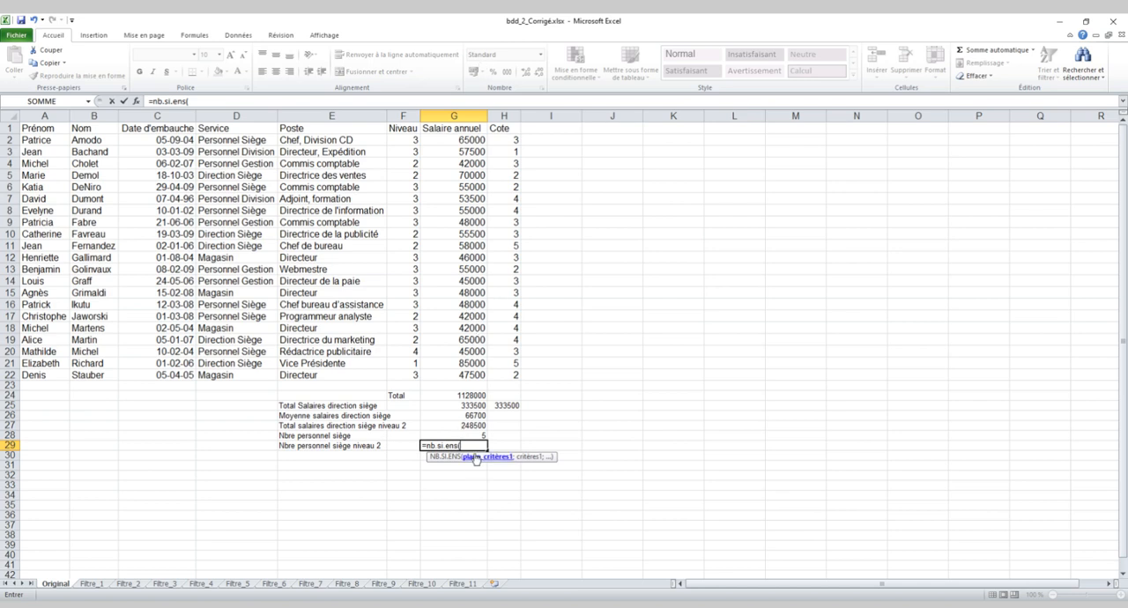
click(227, 128)
drag(227, 128, 231, 375)
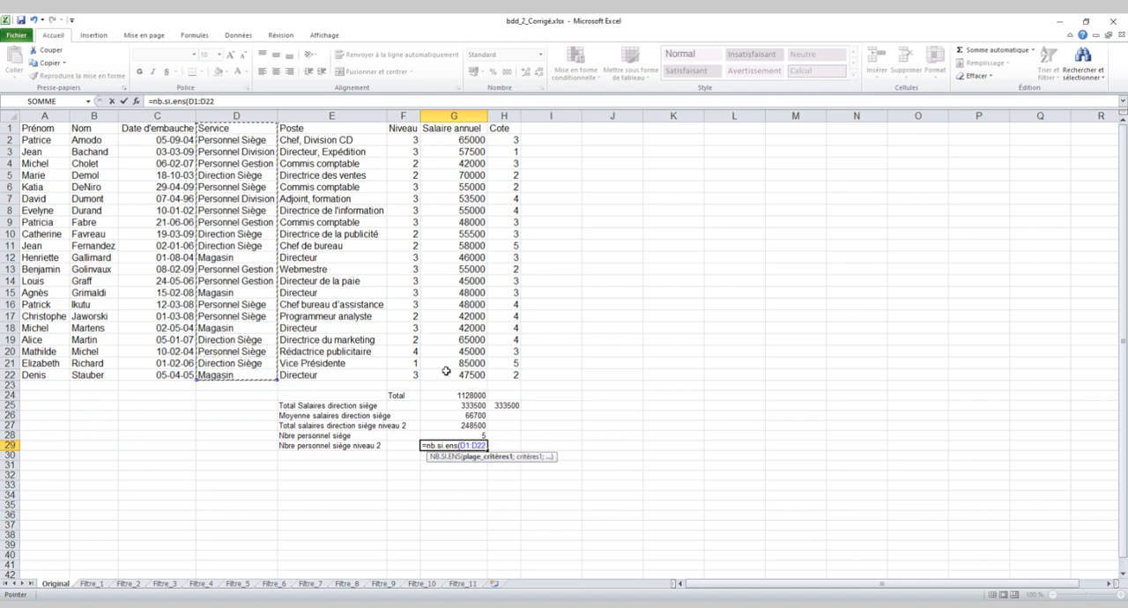
text(;"Direction siège")
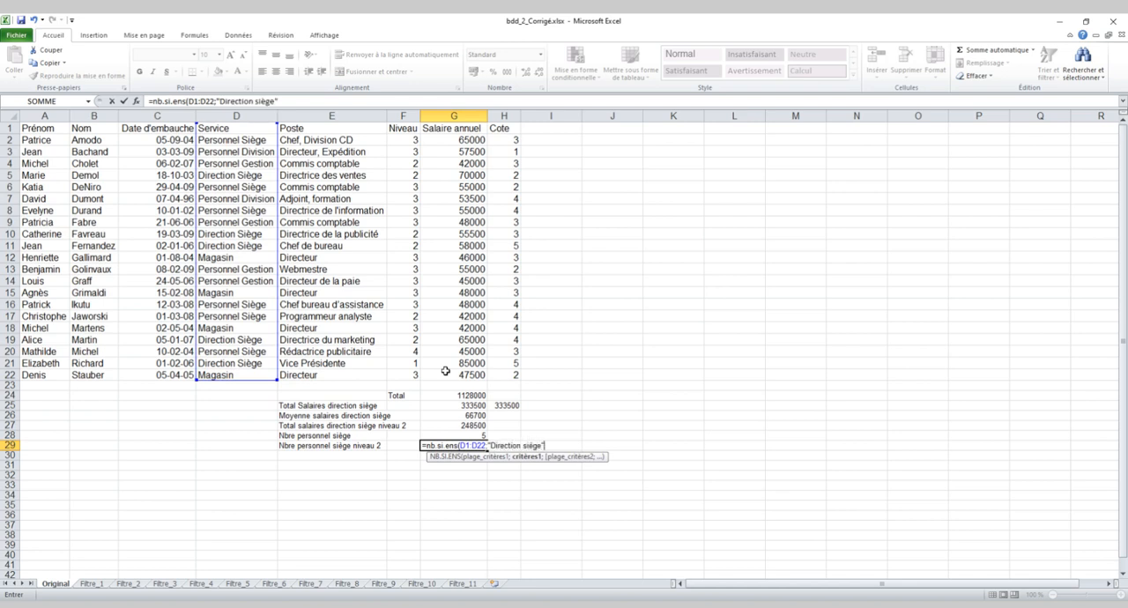
text(;)
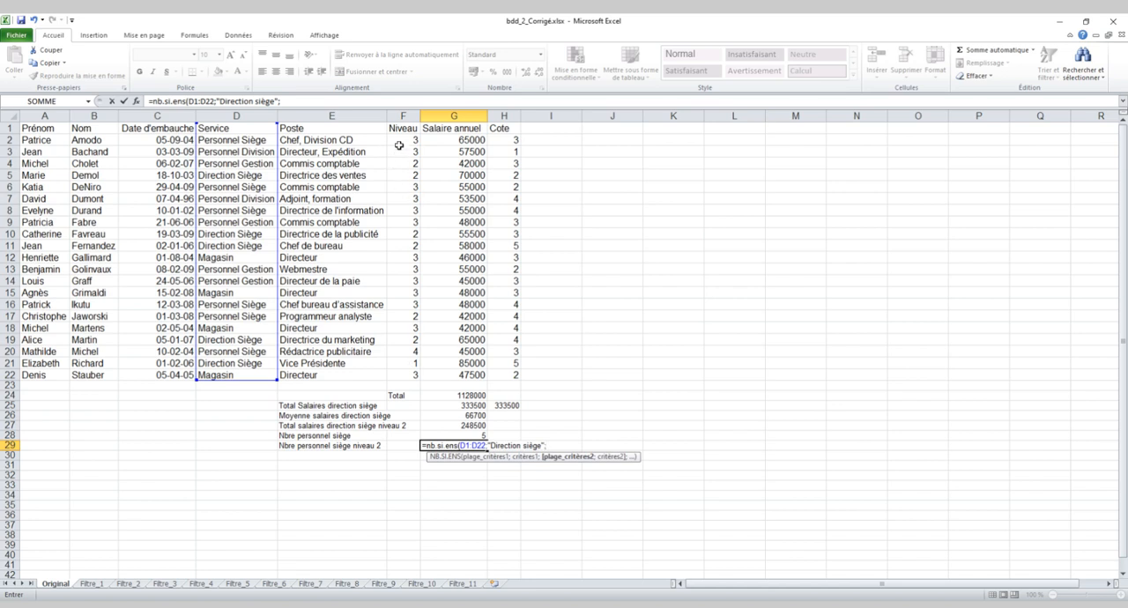
Complete the G29 formula with a second condition of 2 on the Niveau range F1:F22.
drag(404, 129, 411, 372)
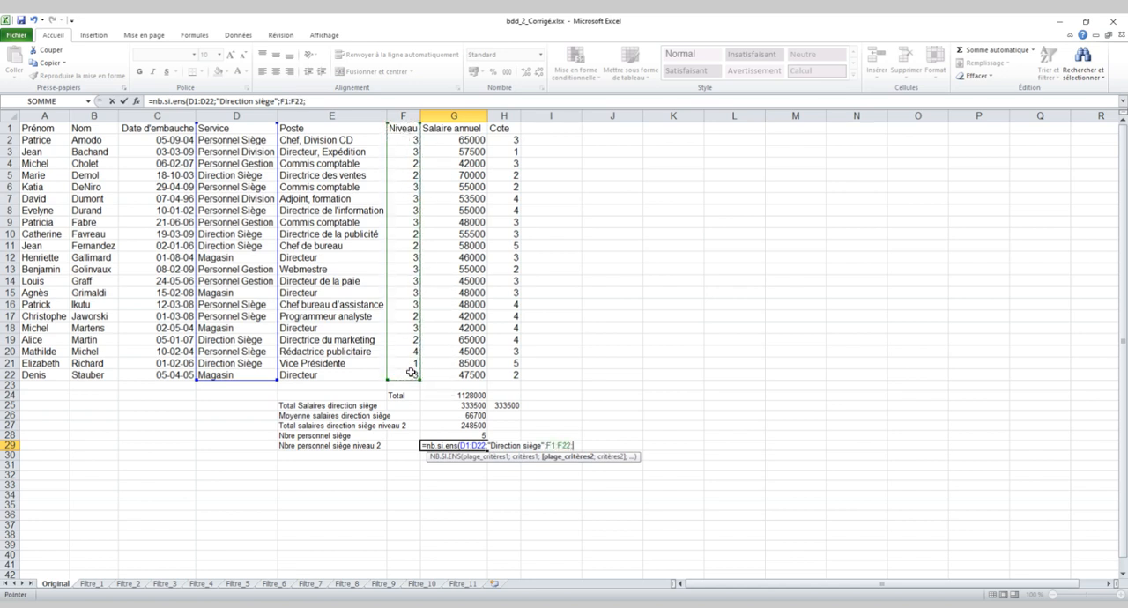
text(;2)
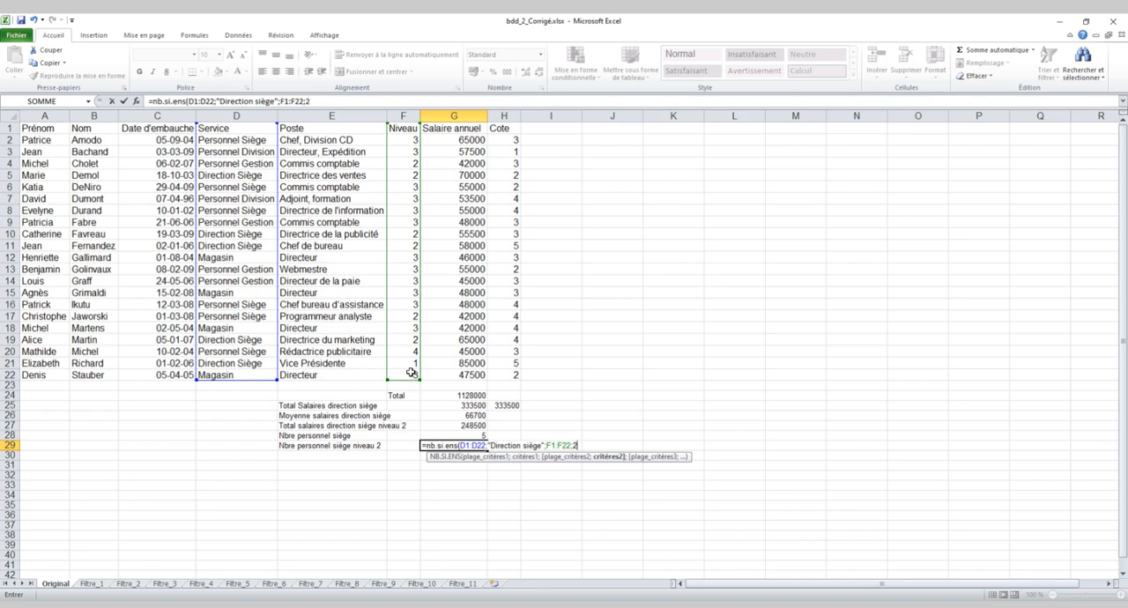
key(Return)
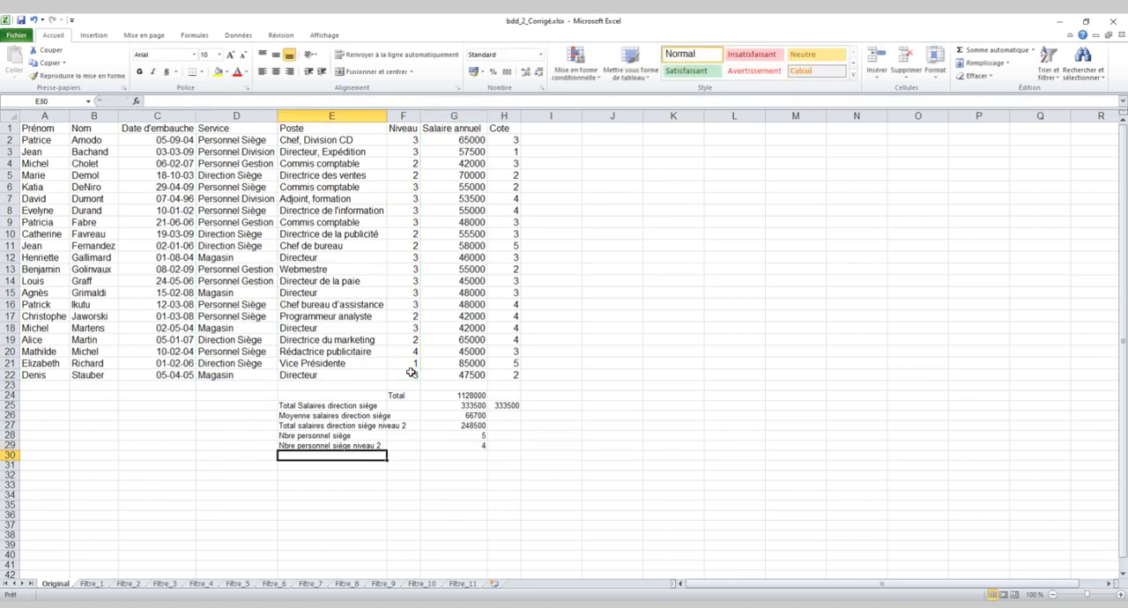
click(479, 446)
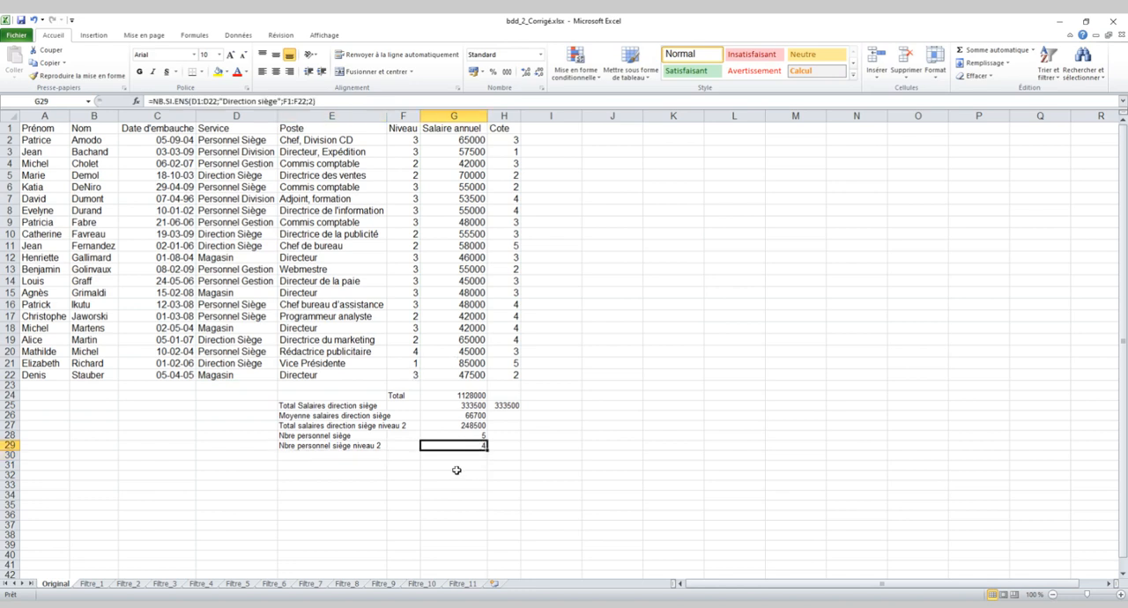